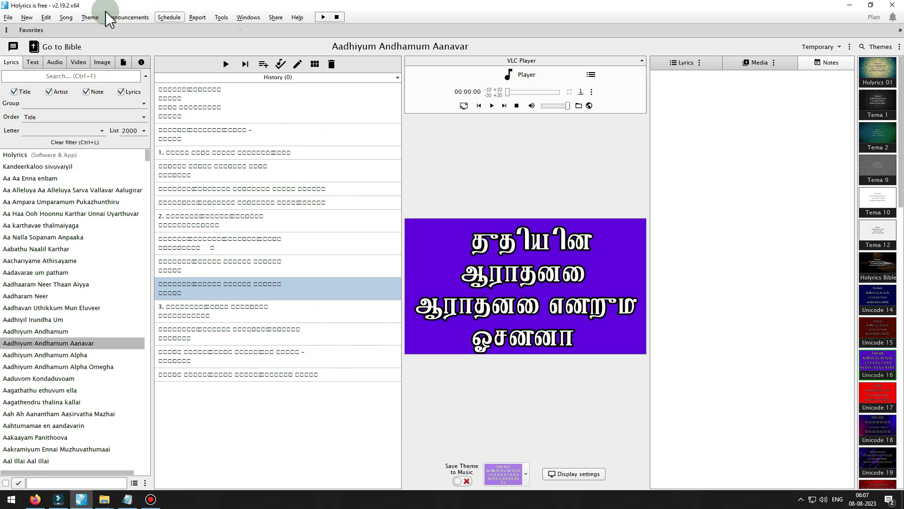
# Confirm the Layout text field font is Arial Unicode MS, then enable Non-latin alphabet support
pyautogui.click(8, 17)
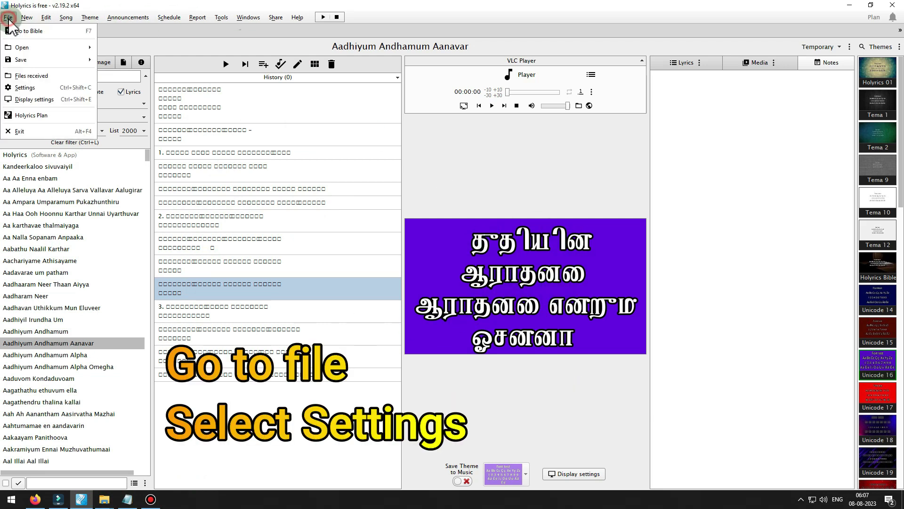
pyautogui.click(33, 90)
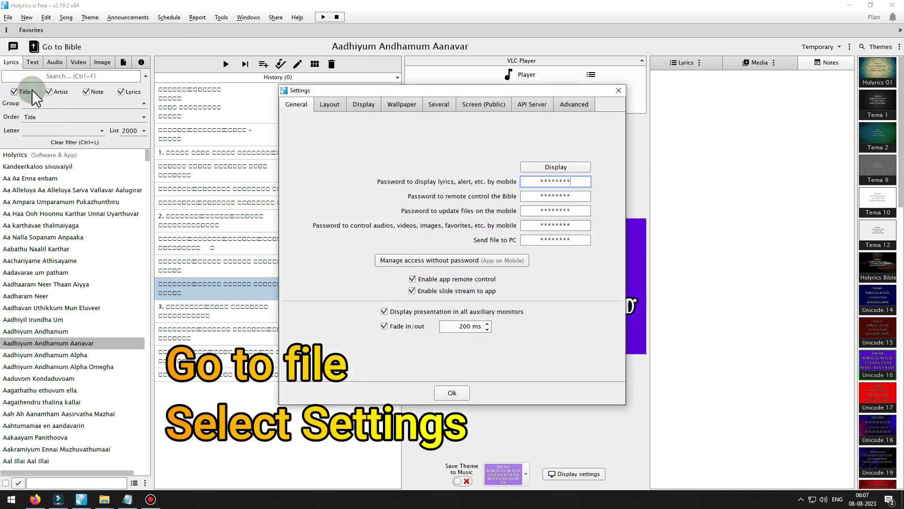
pyautogui.click(332, 105)
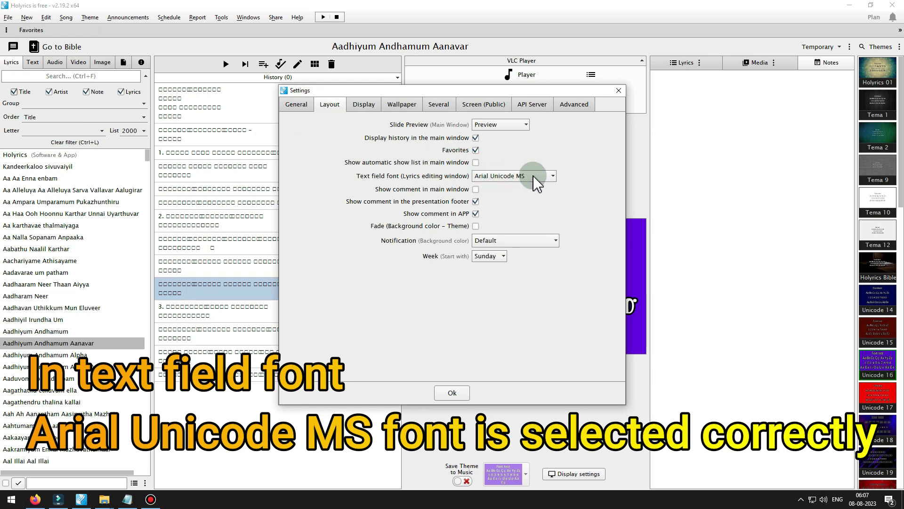
pyautogui.click(439, 104)
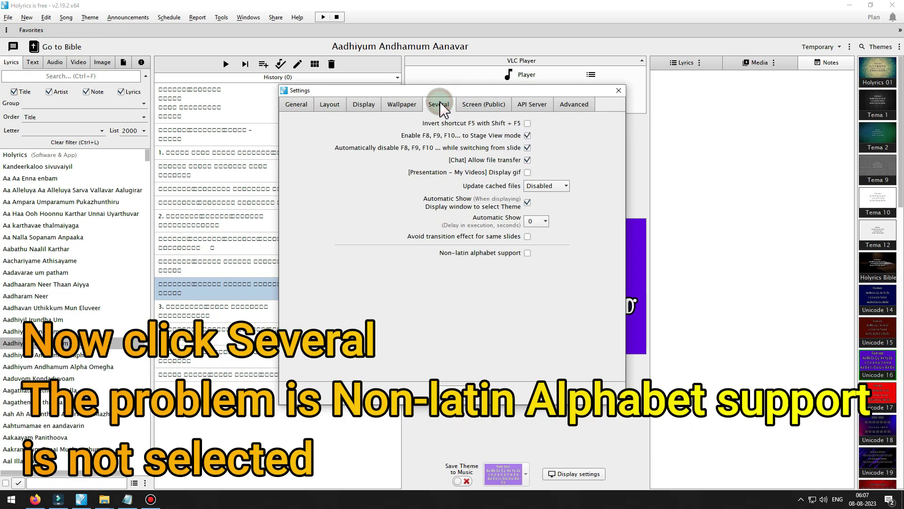
pyautogui.click(528, 253)
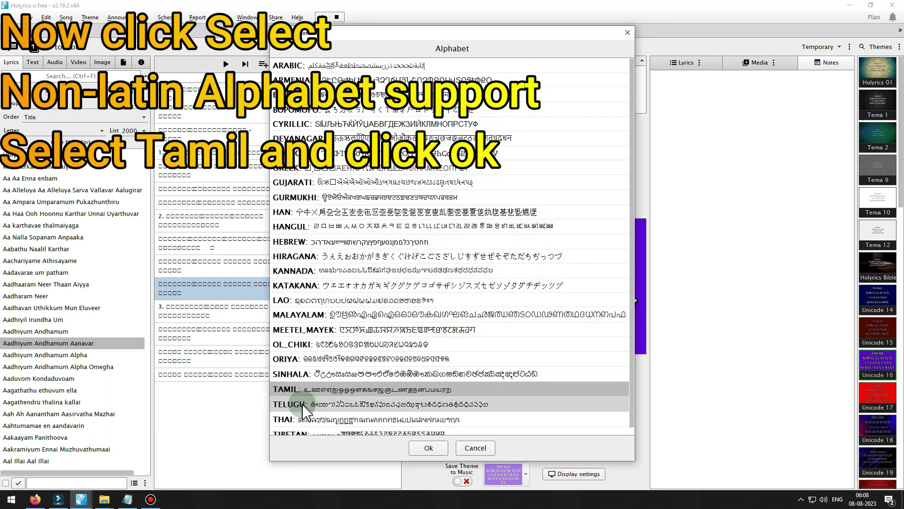
# Choose TAMIL as the supported alphabet and restart Holyrics immediately
pyautogui.click(305, 391)
pyautogui.click(437, 449)
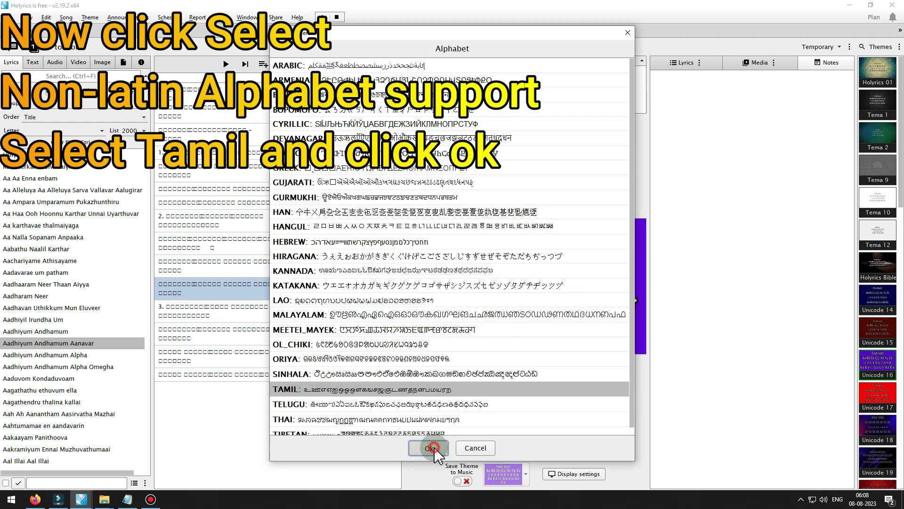
pyautogui.click(394, 259)
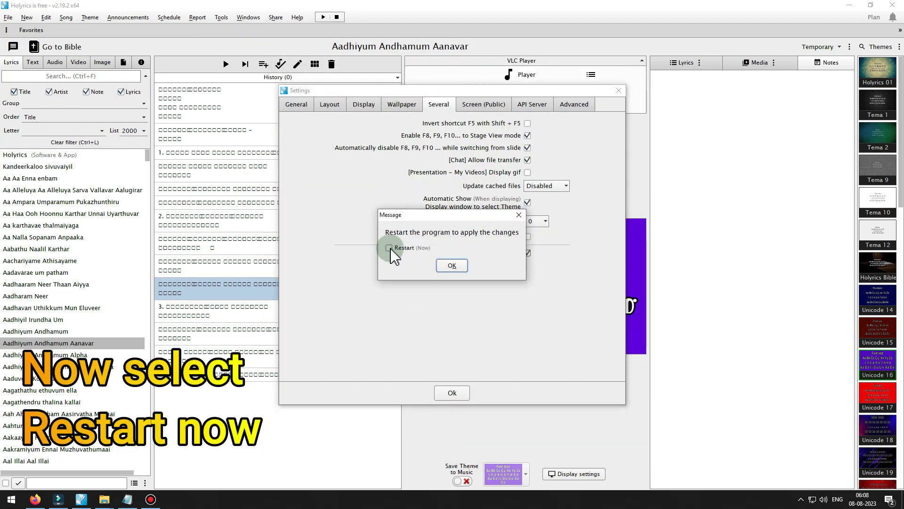
pyautogui.click(451, 267)
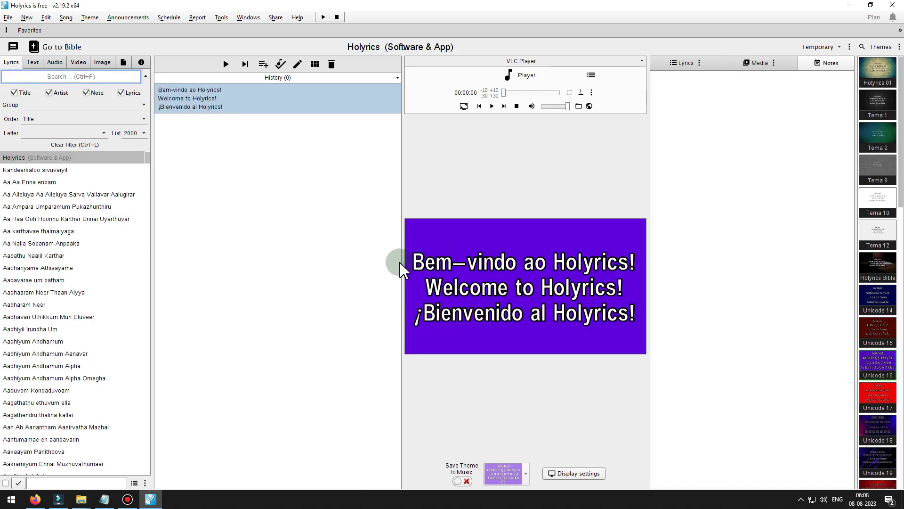
# Open Aadhavan Uthikkum Mun Eluveer and preview its sixth, fourth and fifth lyric slides
pyautogui.click(78, 316)
pyautogui.click(217, 192)
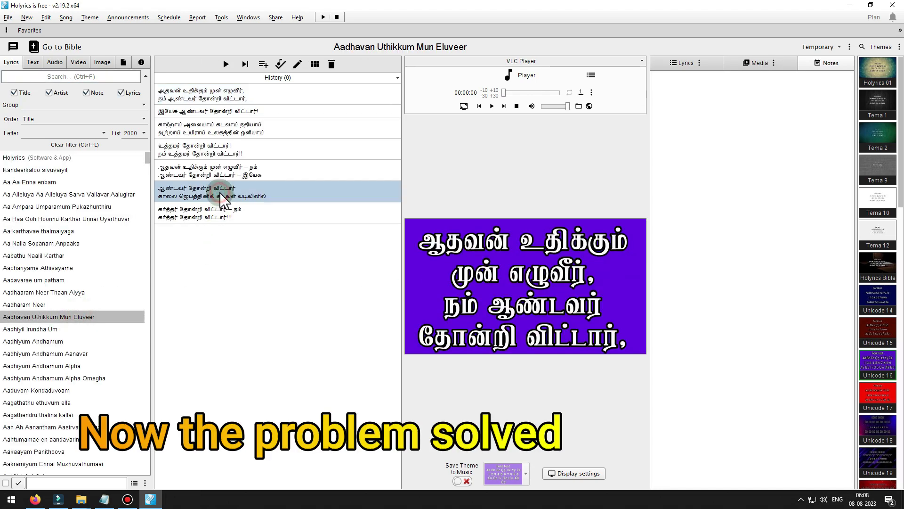
pyautogui.click(287, 140)
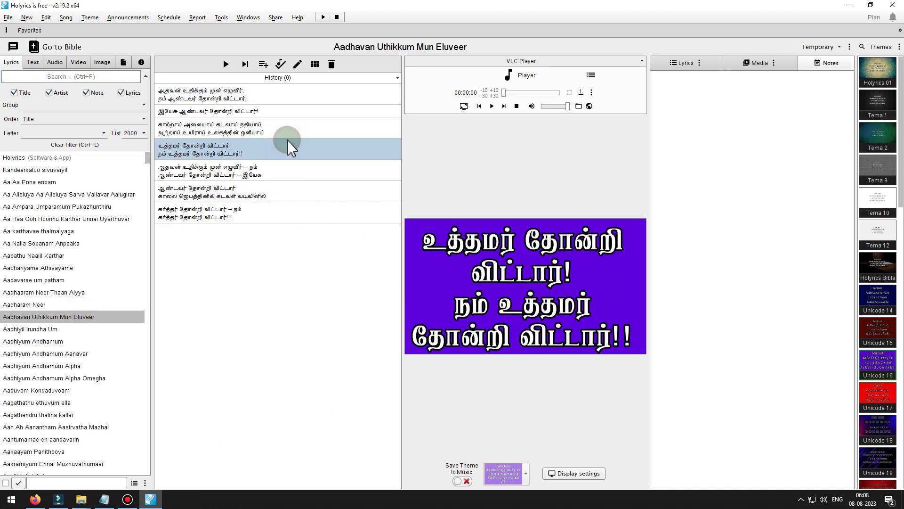
pyautogui.click(310, 173)
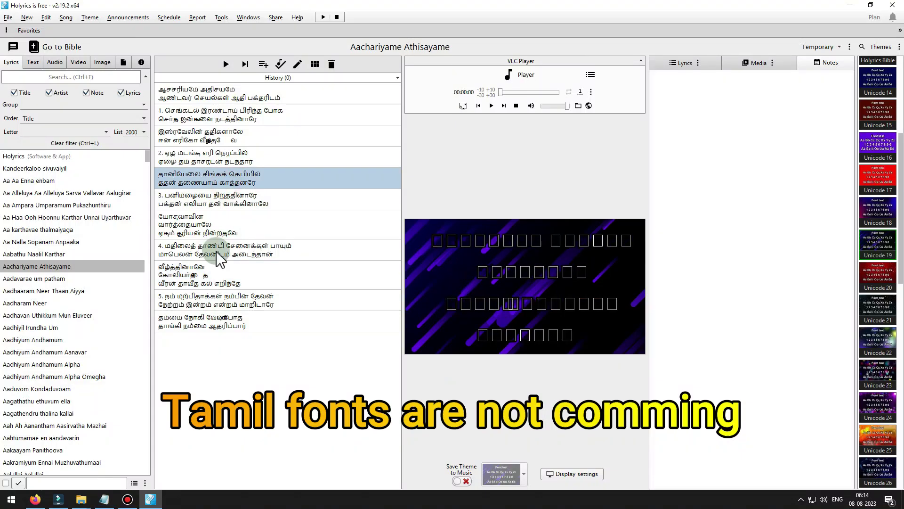
pyautogui.click(221, 249)
pyautogui.click(243, 301)
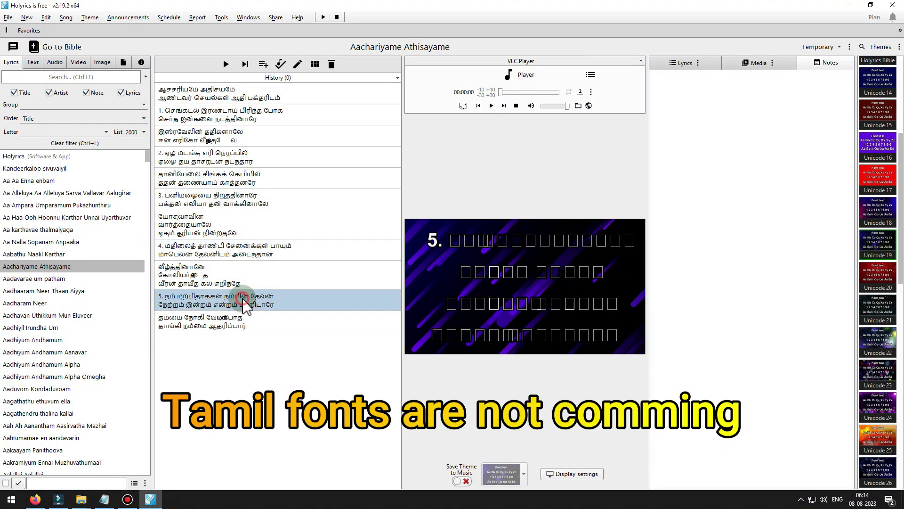
pyautogui.doubleClick(245, 304)
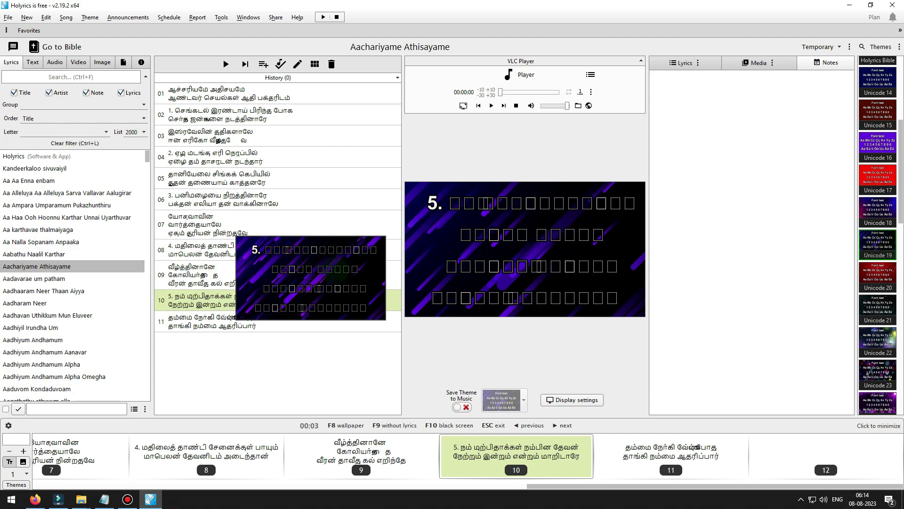
pyautogui.doubleClick(309, 172)
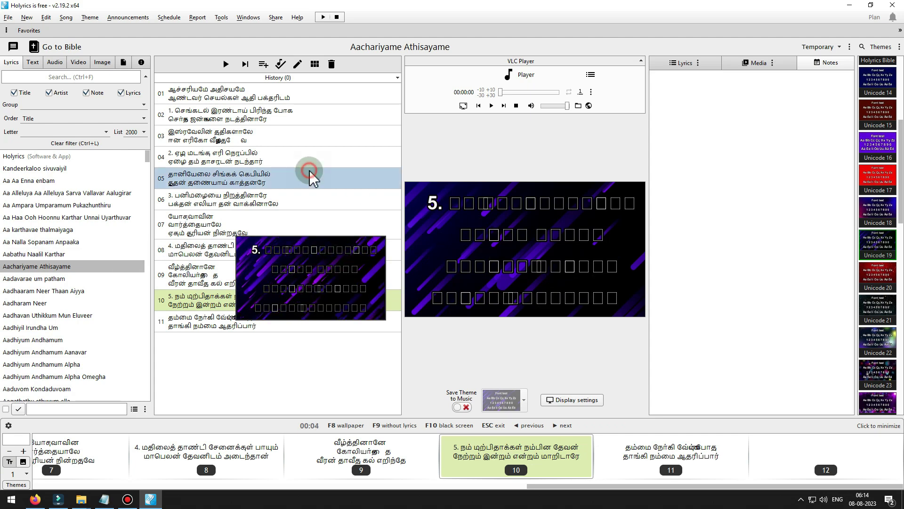
pyautogui.click(288, 140)
pyautogui.click(288, 140)
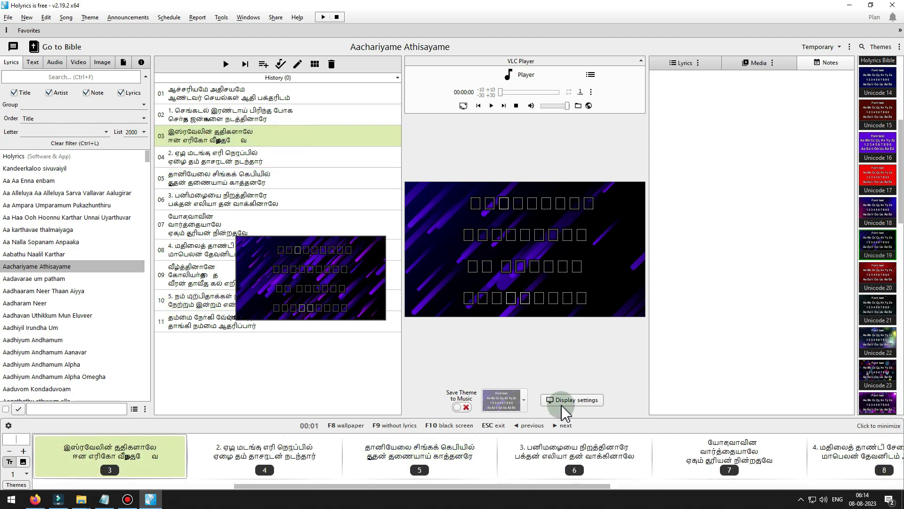
pyautogui.click(499, 425)
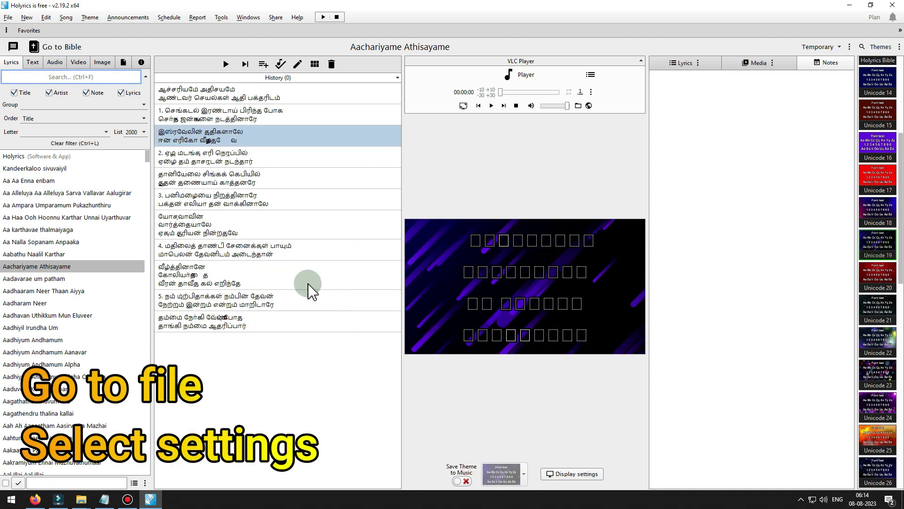
pyautogui.click(4, 15)
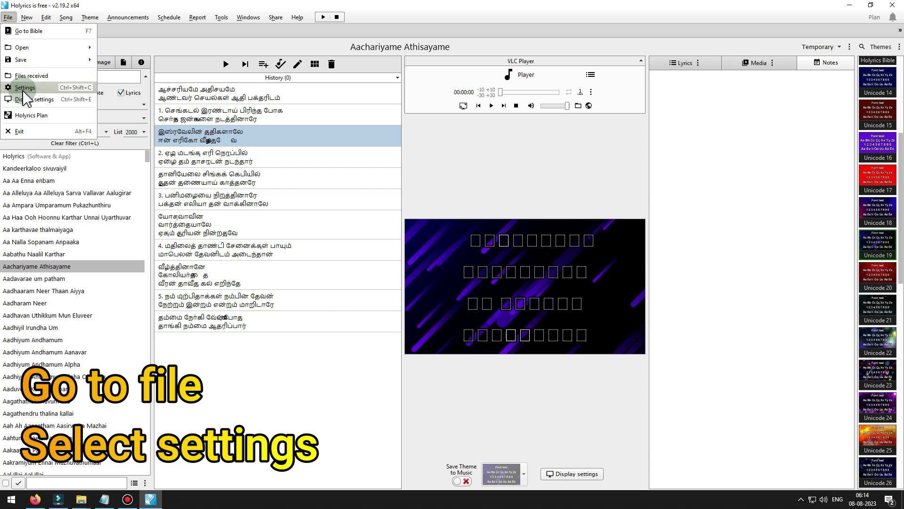
pyautogui.click(24, 88)
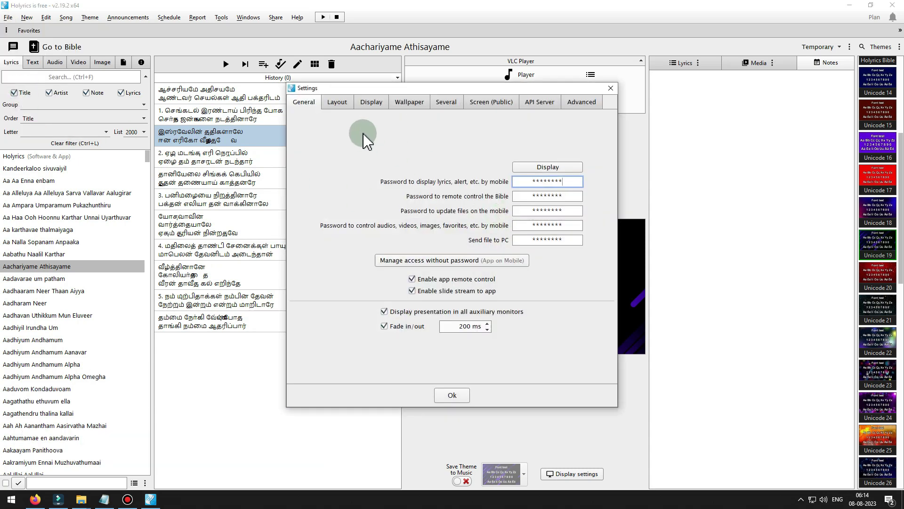
pyautogui.click(337, 103)
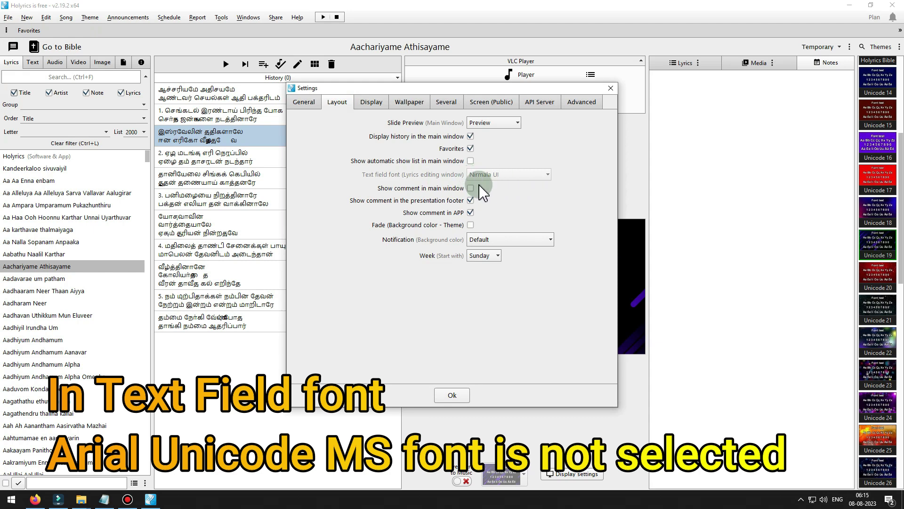
pyautogui.click(456, 397)
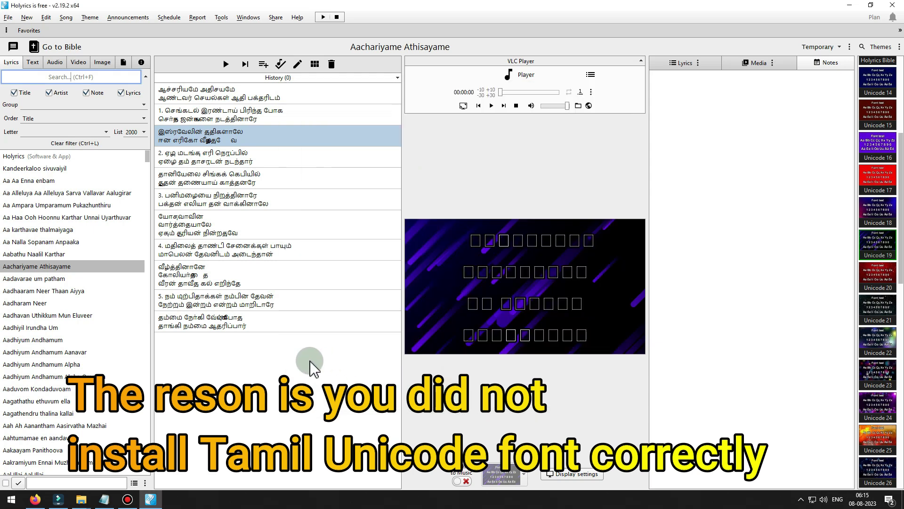
pyautogui.click(81, 499)
# Maximize File Explorer and show the C:\Holyrics folder as large icons
pyautogui.click(856, 14)
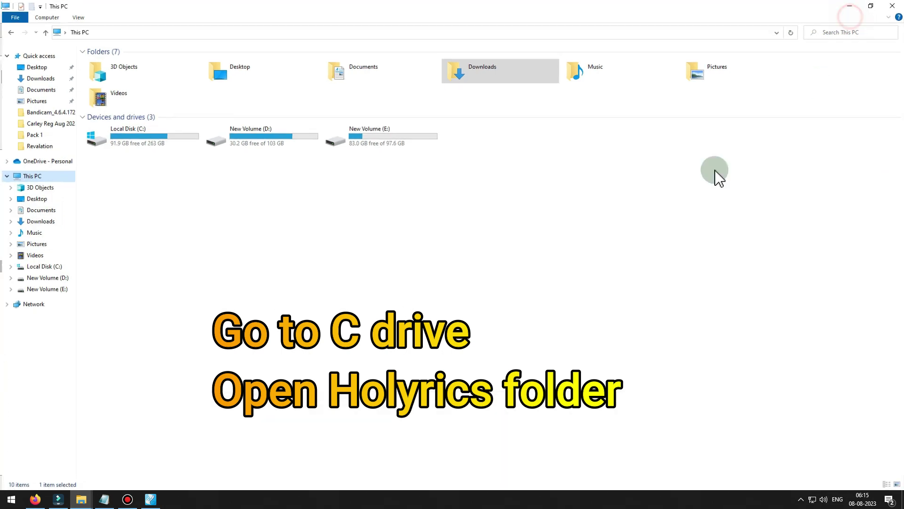
pyautogui.doubleClick(146, 150)
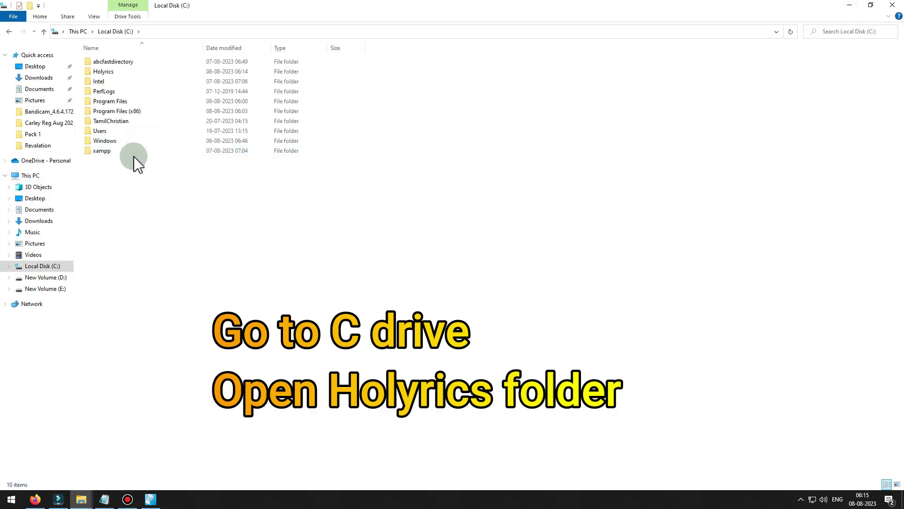
pyautogui.doubleClick(101, 72)
pyautogui.click(94, 16)
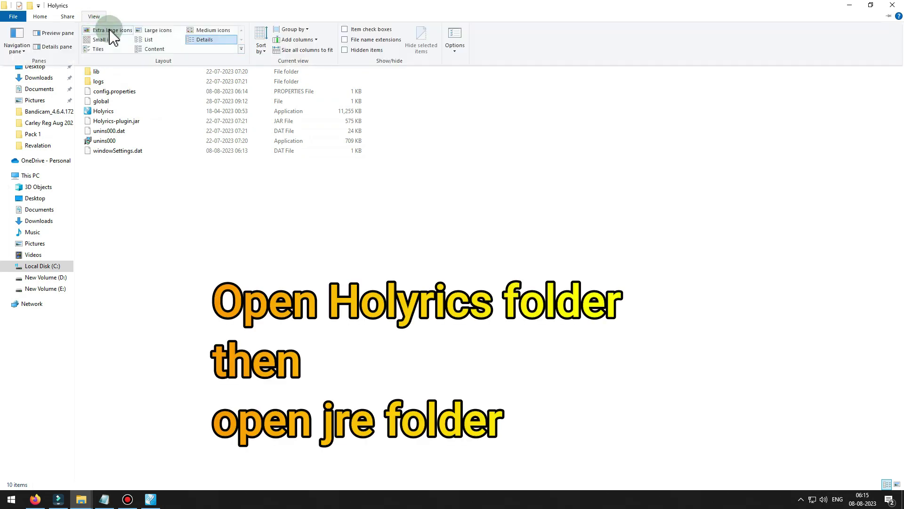
pyautogui.click(153, 31)
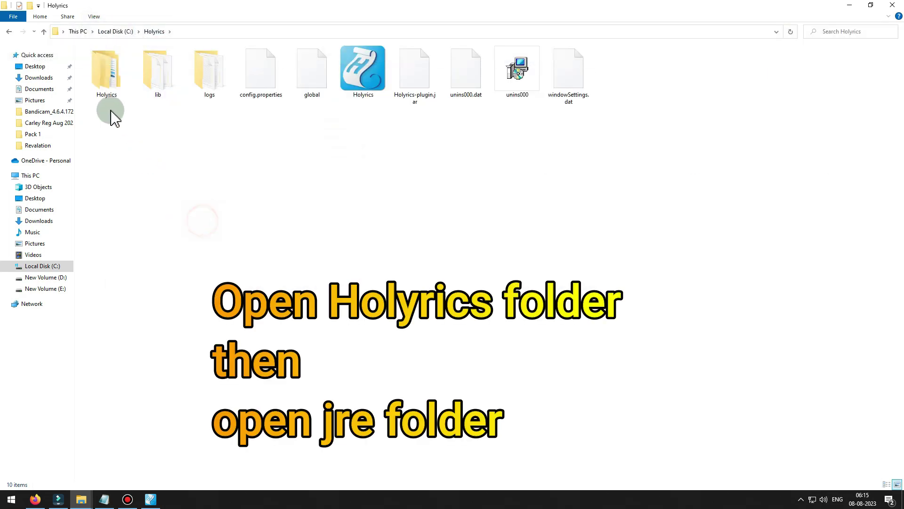
# Browse into Holyrics\jre\lib\fonts to view its eight bundled Lucida fonts
pyautogui.doubleClick(114, 92)
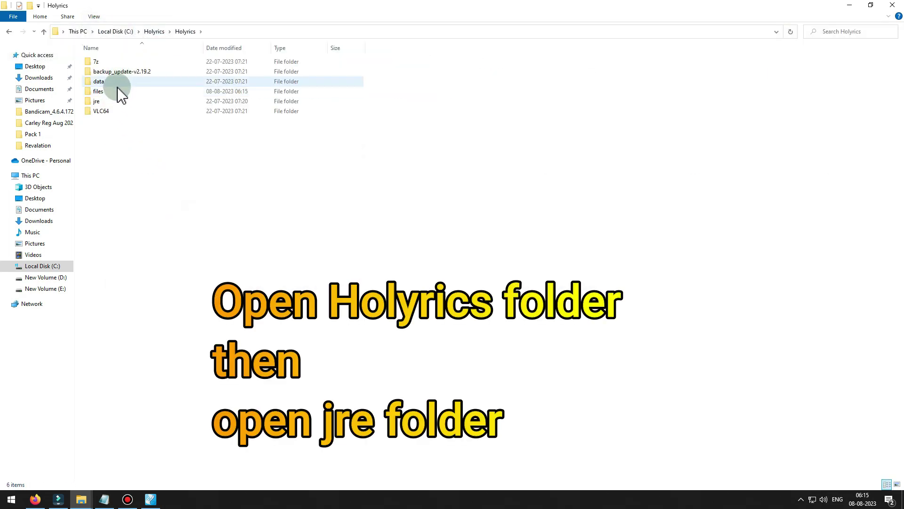
pyautogui.doubleClick(98, 102)
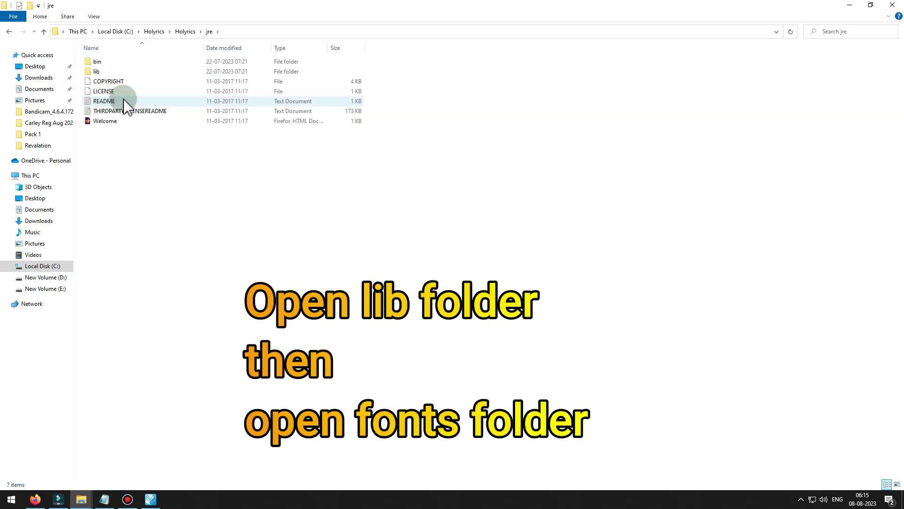
pyautogui.doubleClick(108, 74)
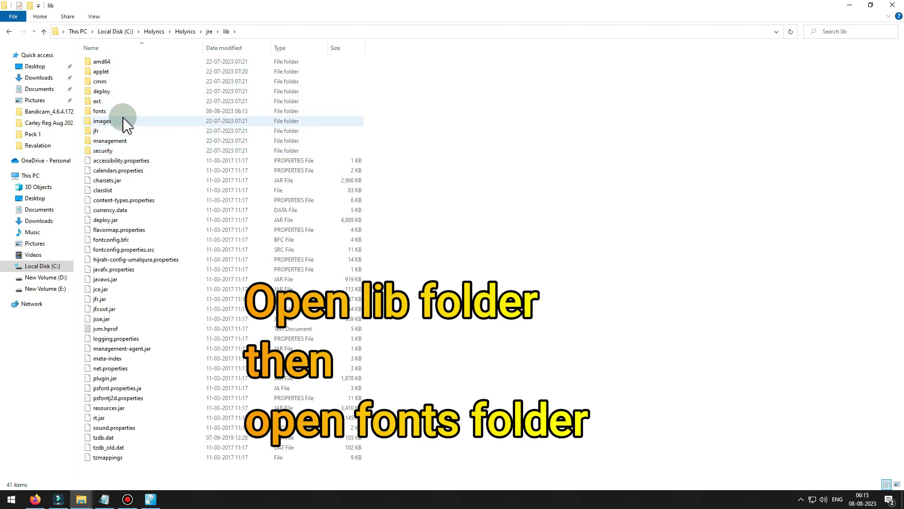
pyautogui.click(121, 111)
pyautogui.doubleClick(122, 112)
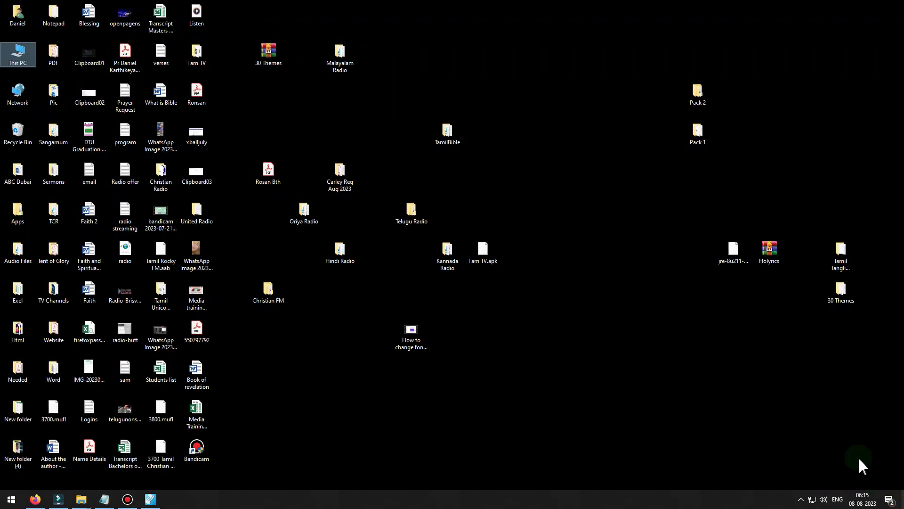
# Copy all 87 font files from Pack 1\Tamil Unicode Fonts\Tamil Unicode Fonts
pyautogui.doubleClick(697, 137)
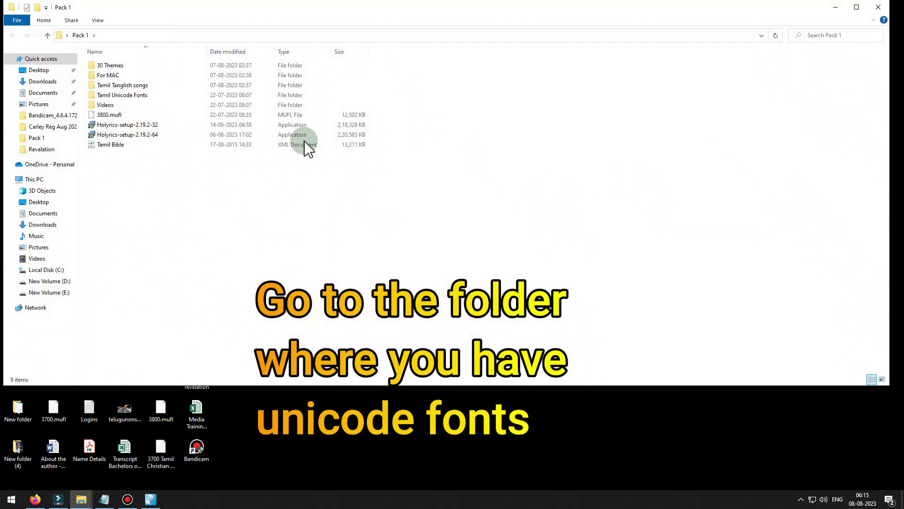
pyautogui.click(141, 95)
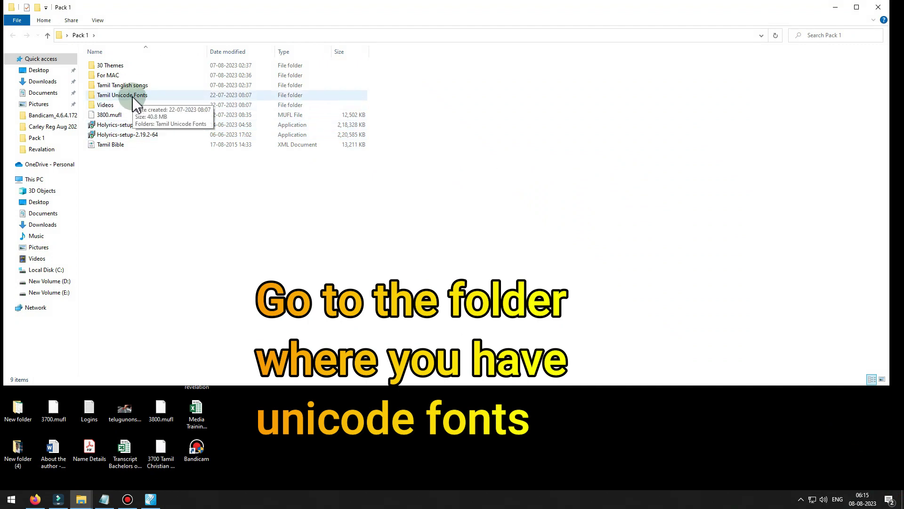
pyautogui.doubleClick(136, 98)
pyautogui.click(133, 69)
pyautogui.doubleClick(133, 71)
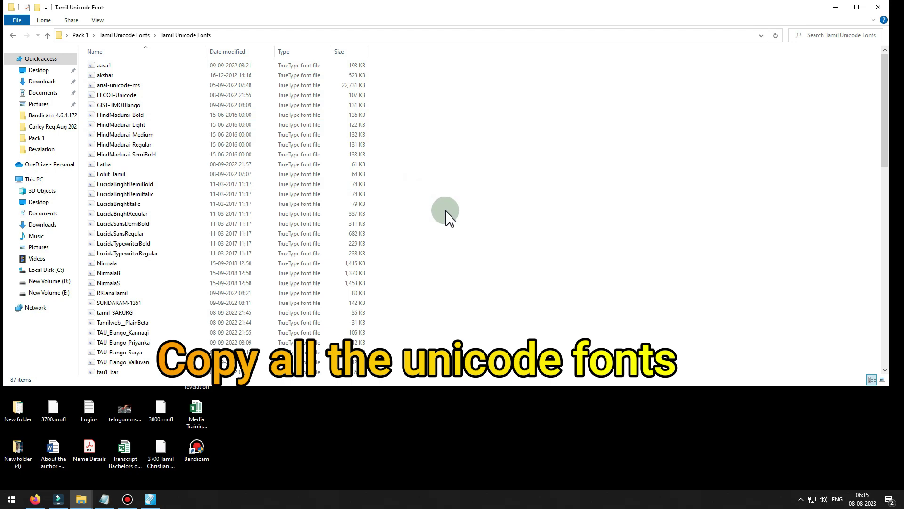
pyautogui.hotkey('ctrl', 'a')
pyautogui.rightClick(245, 145)
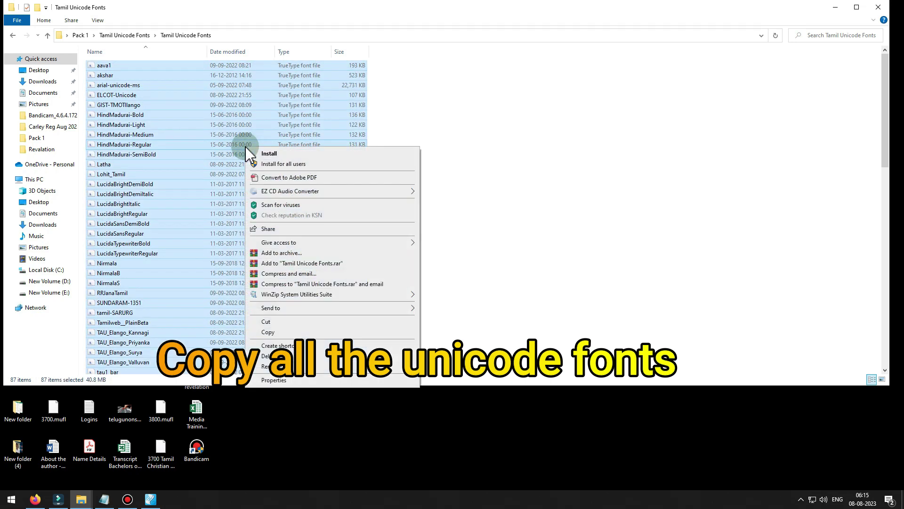
pyautogui.click(273, 332)
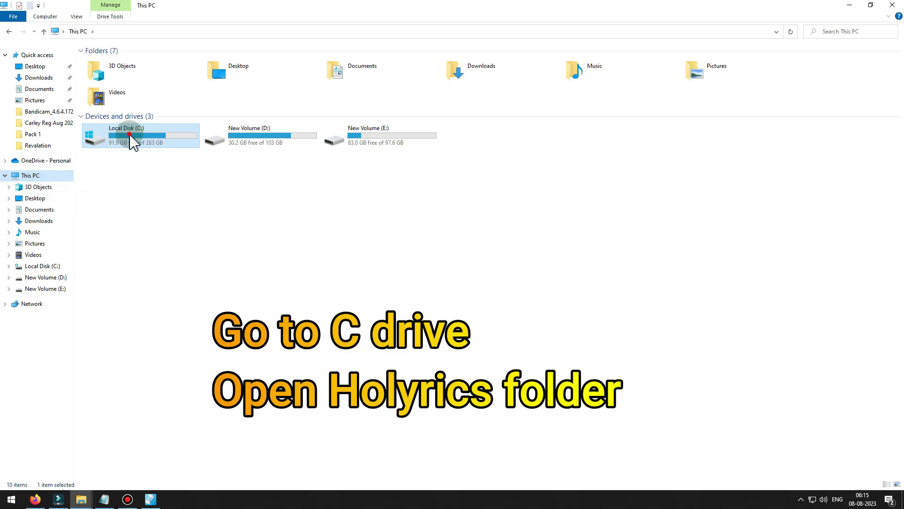
# Navigate to C:\Holyrics\Holyrics\jre
pyautogui.doubleClick(131, 141)
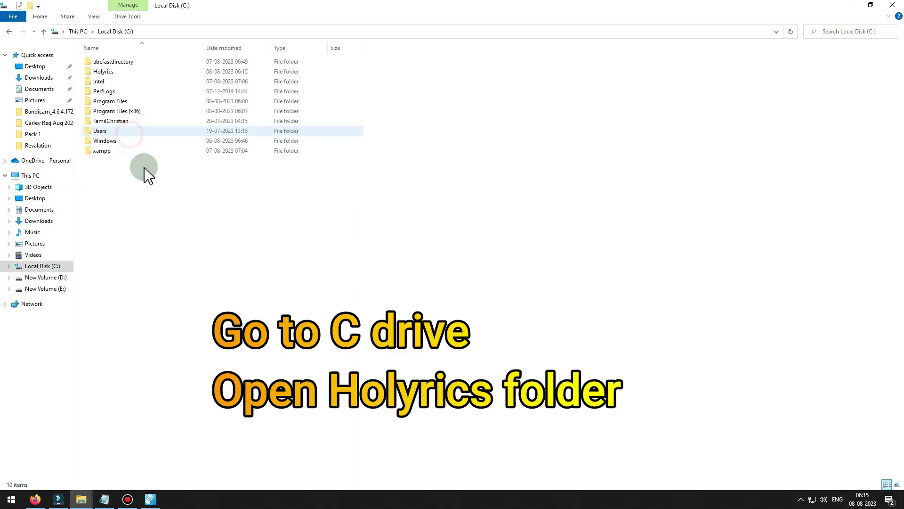
pyautogui.click(113, 72)
pyautogui.doubleClick(113, 76)
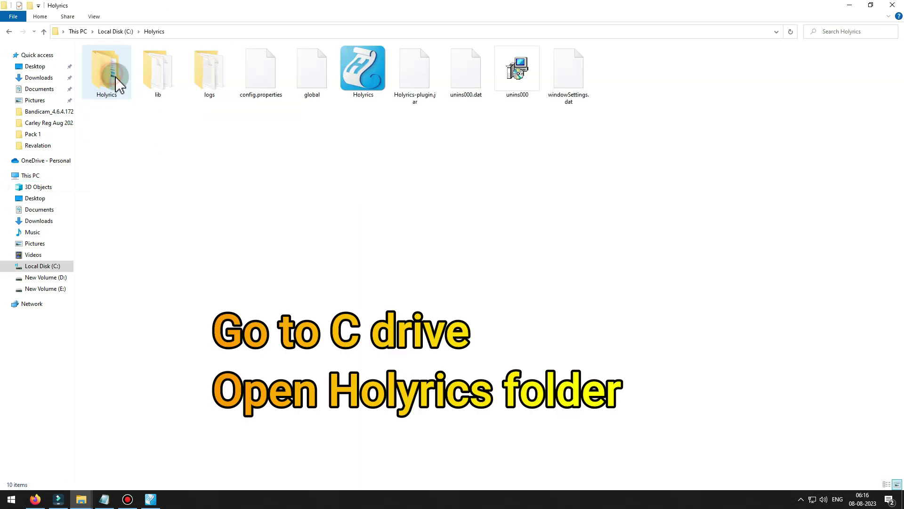
pyautogui.doubleClick(117, 86)
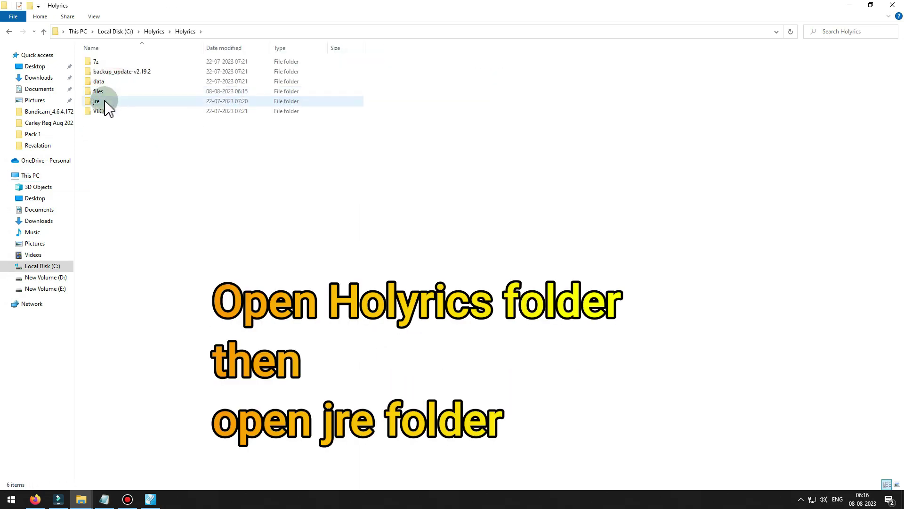
pyautogui.doubleClick(105, 100)
# Paste the Tamil fonts into jre\lib\fonts, skipping the 8 existing files, then relaunch Holyrics
pyautogui.doubleClick(97, 72)
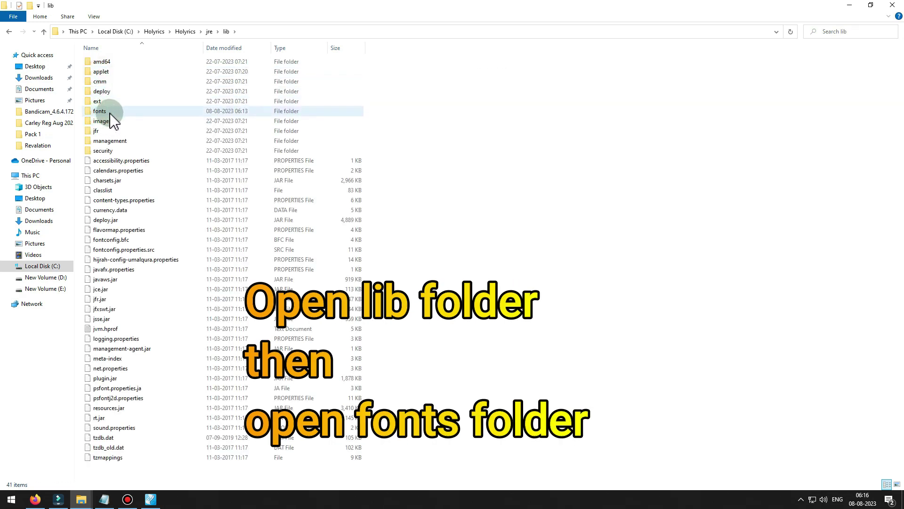
pyautogui.doubleClick(109, 113)
pyautogui.rightClick(174, 167)
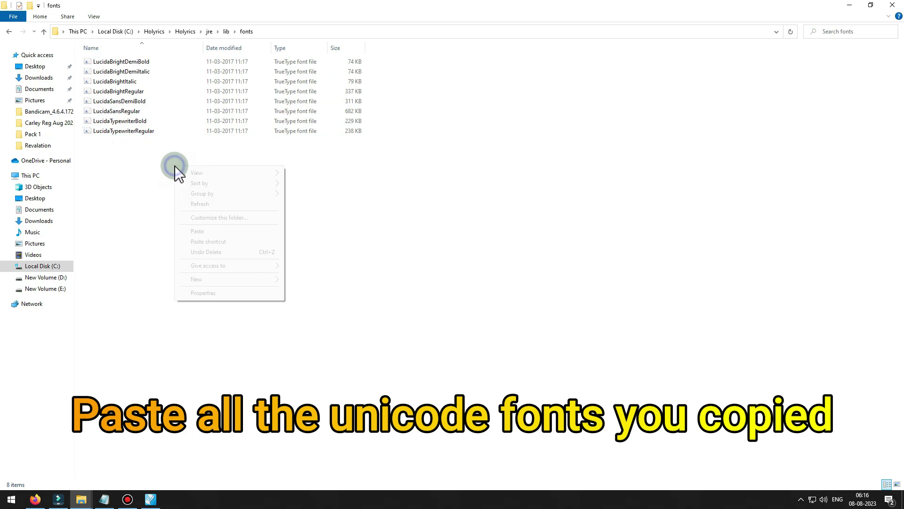
pyautogui.click(198, 233)
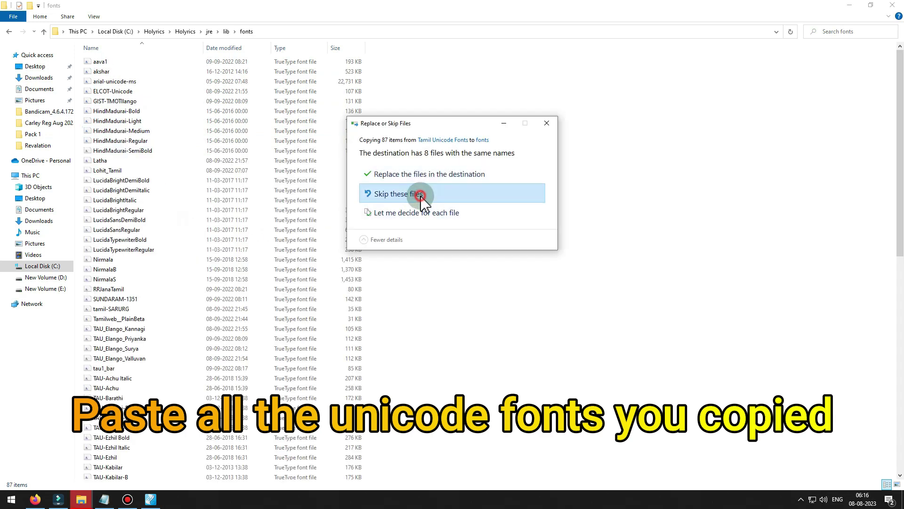
pyautogui.click(428, 201)
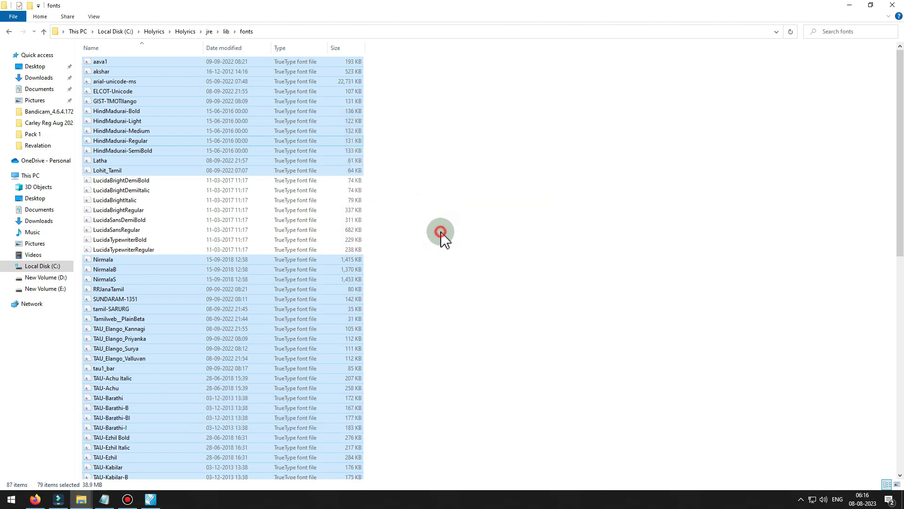
pyautogui.click(441, 235)
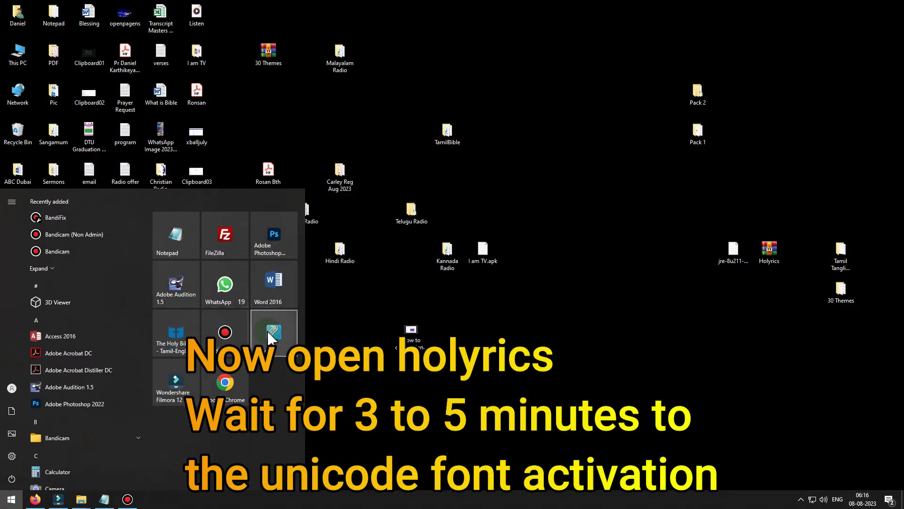
pyautogui.click(273, 340)
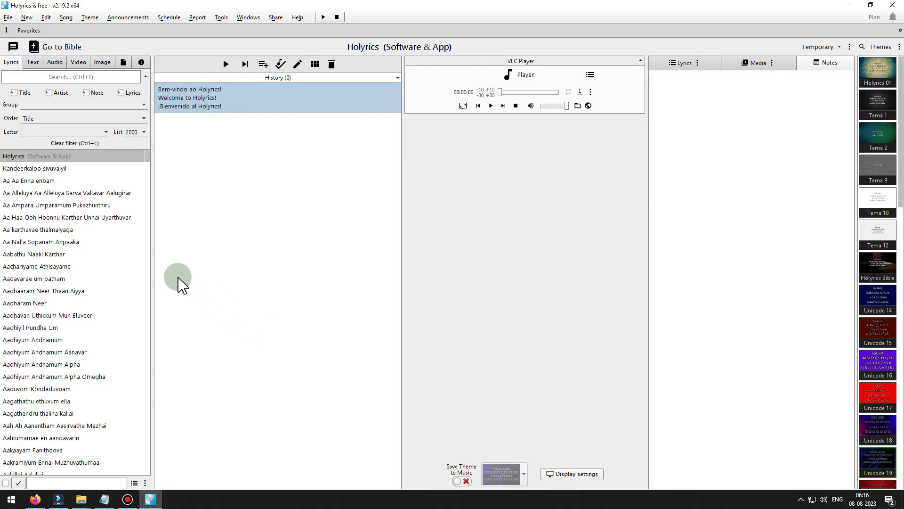
# Uncheck Non-latin alphabet support on the Several tab and restart Holyrics now
pyautogui.click(8, 17)
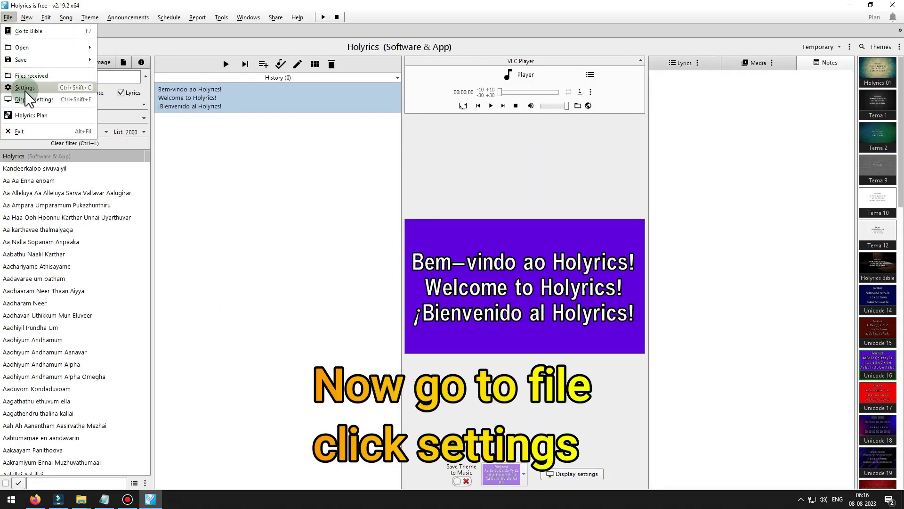
pyautogui.click(25, 88)
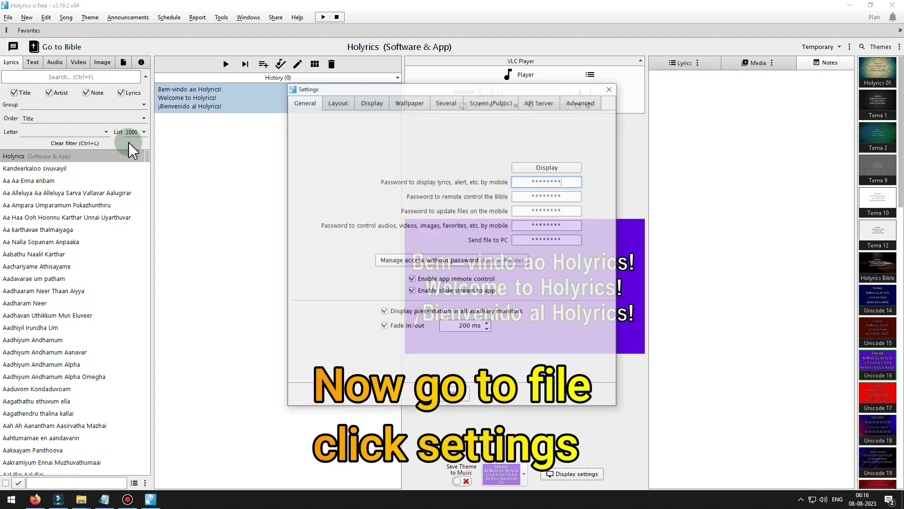
pyautogui.click(338, 103)
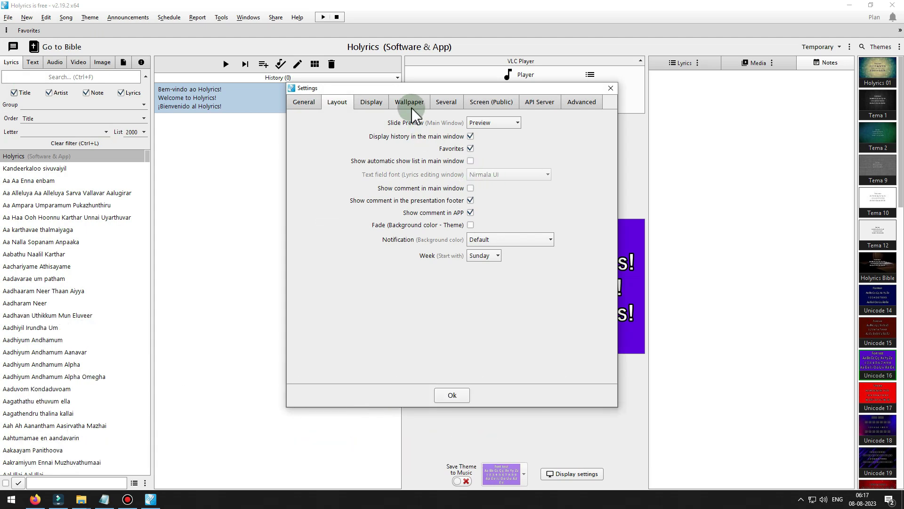
pyautogui.click(446, 102)
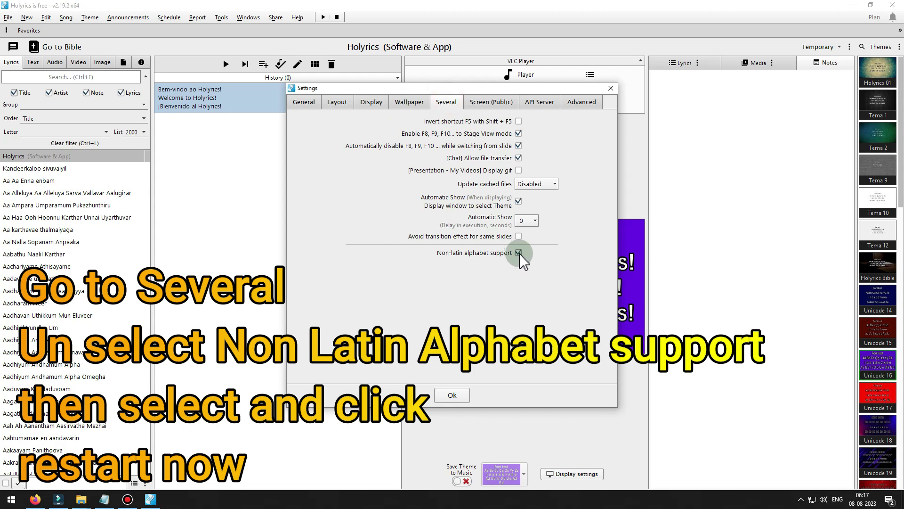
pyautogui.click(519, 254)
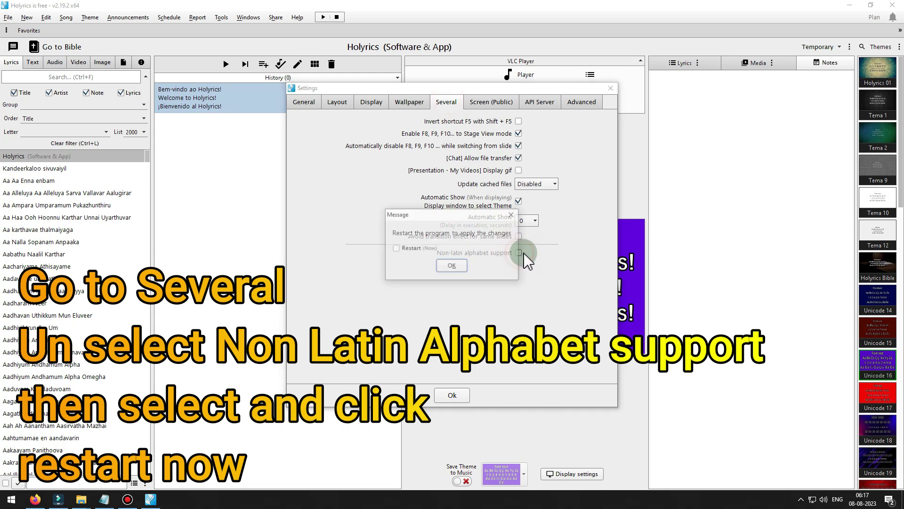
pyautogui.click(397, 249)
pyautogui.click(453, 268)
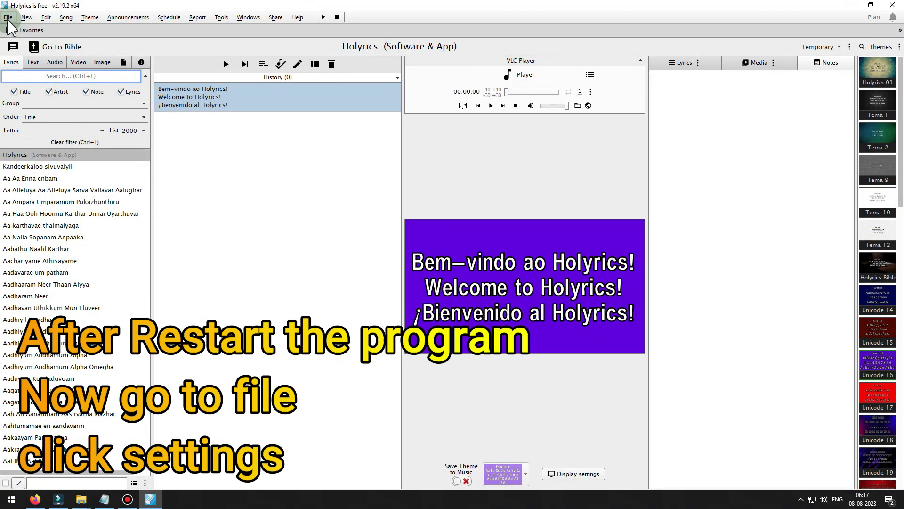
# Set the Layout text field font to Arial Unicode MS
pyautogui.click(8, 18)
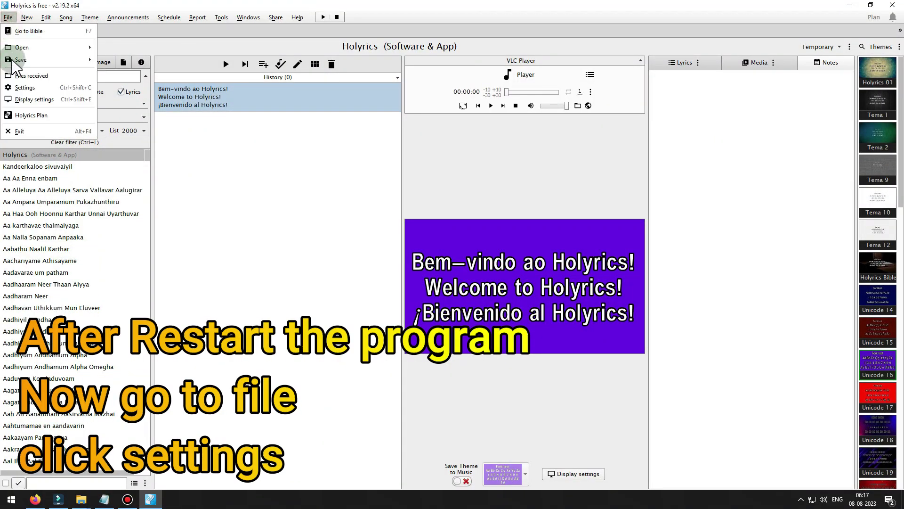
pyautogui.click(25, 88)
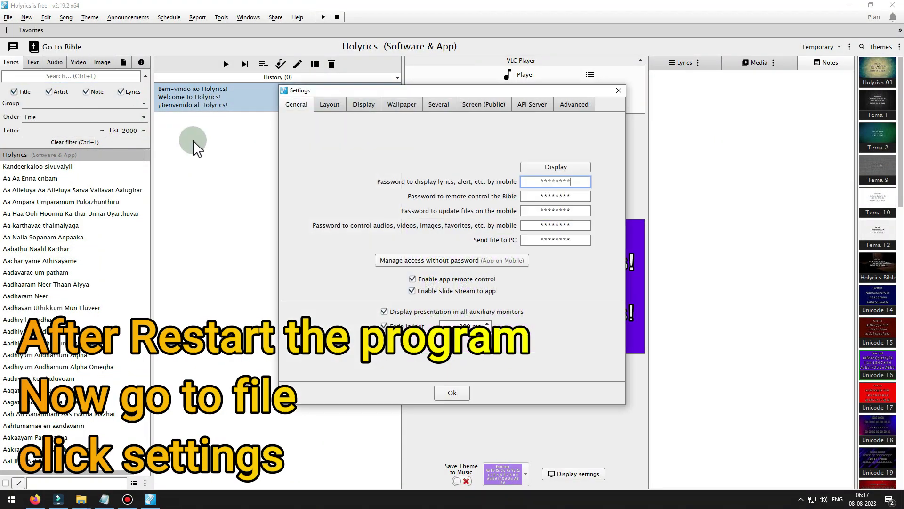
pyautogui.click(332, 106)
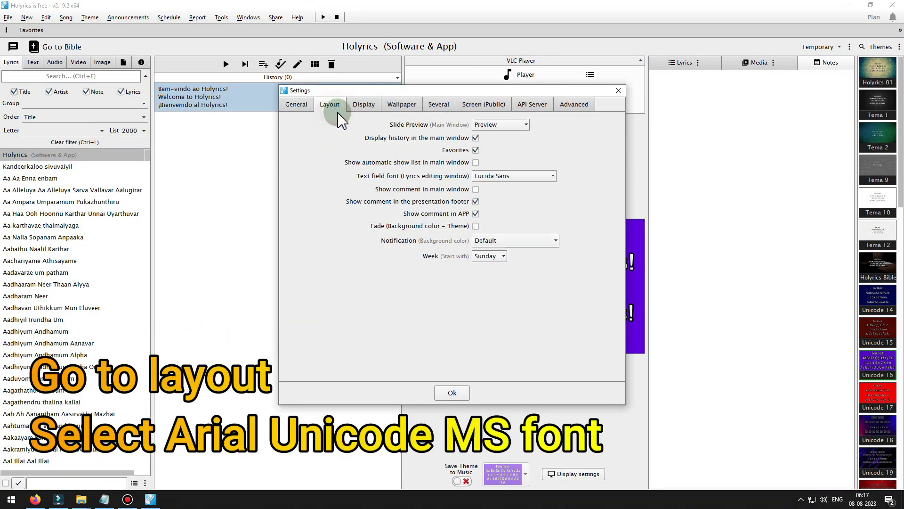
pyautogui.click(500, 179)
pyautogui.press('a')
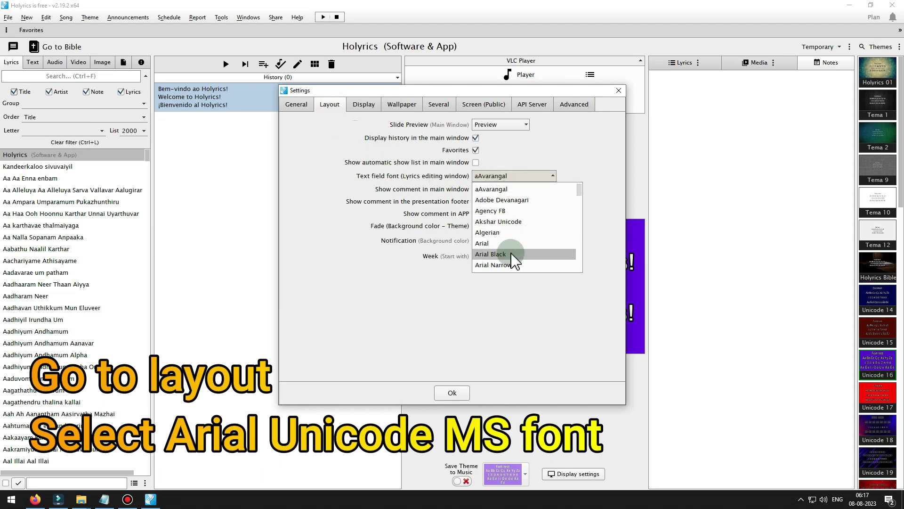
pyautogui.press('Down')
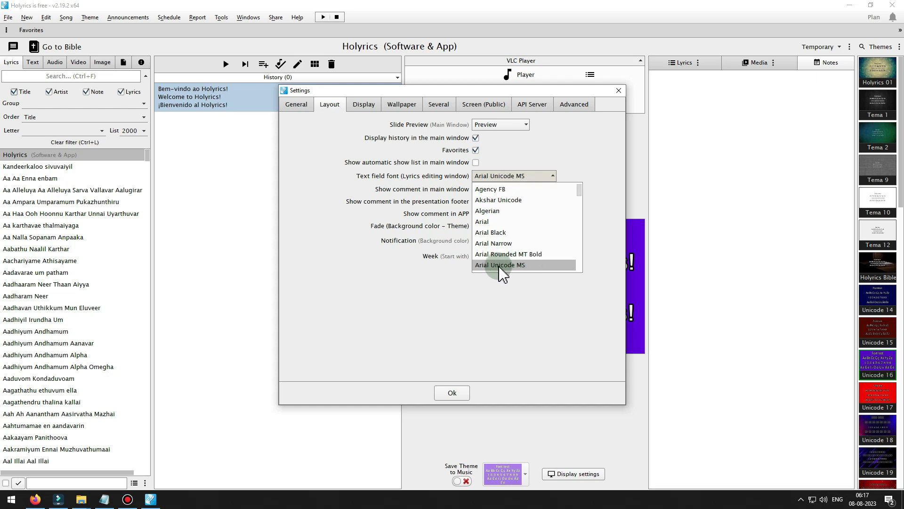
pyautogui.click(500, 268)
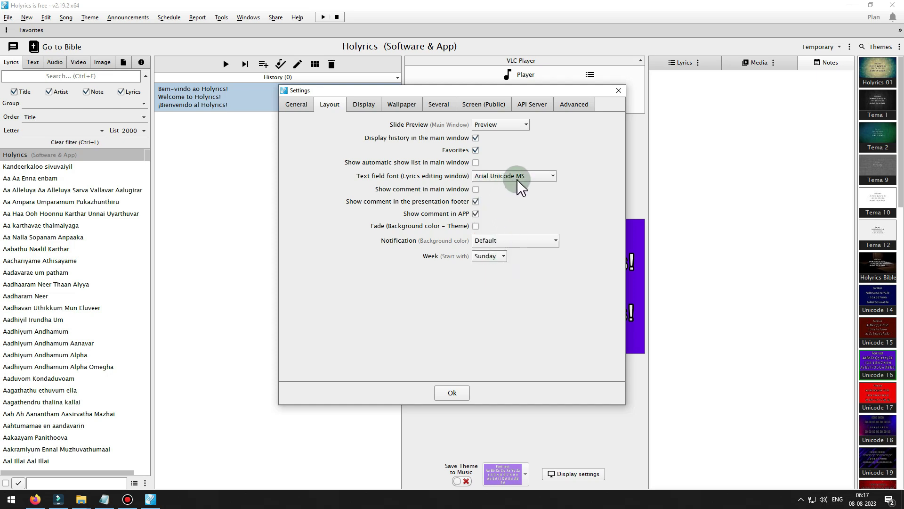
# Enable Non-latin alphabet support with TAMIL selected and restart Holyrics now
pyautogui.click(439, 104)
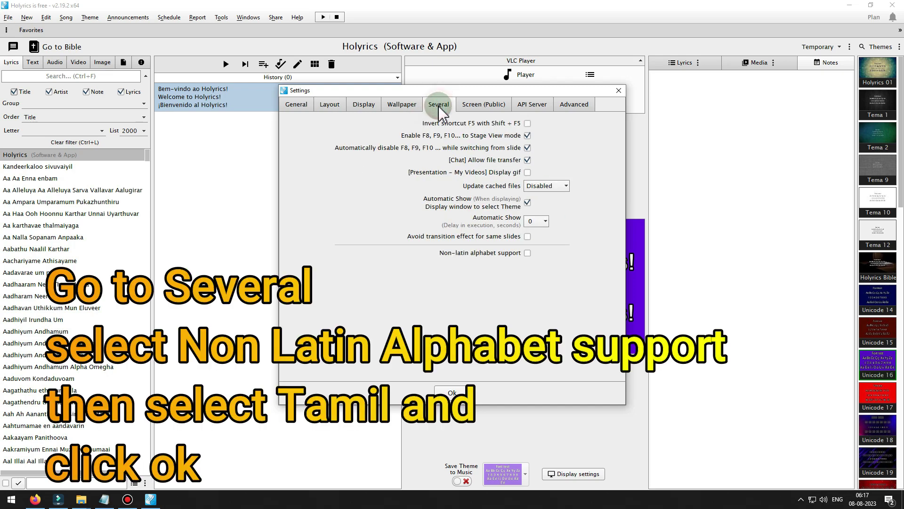
pyautogui.click(527, 253)
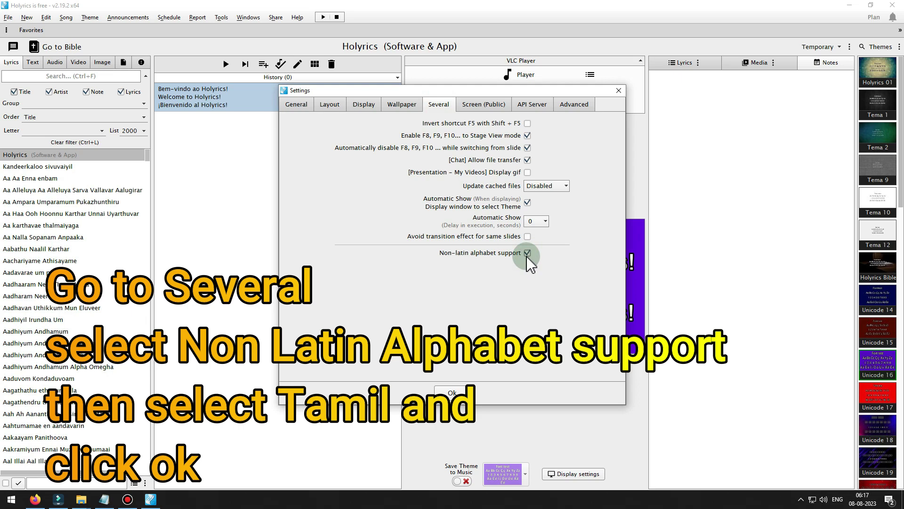
pyautogui.click(299, 388)
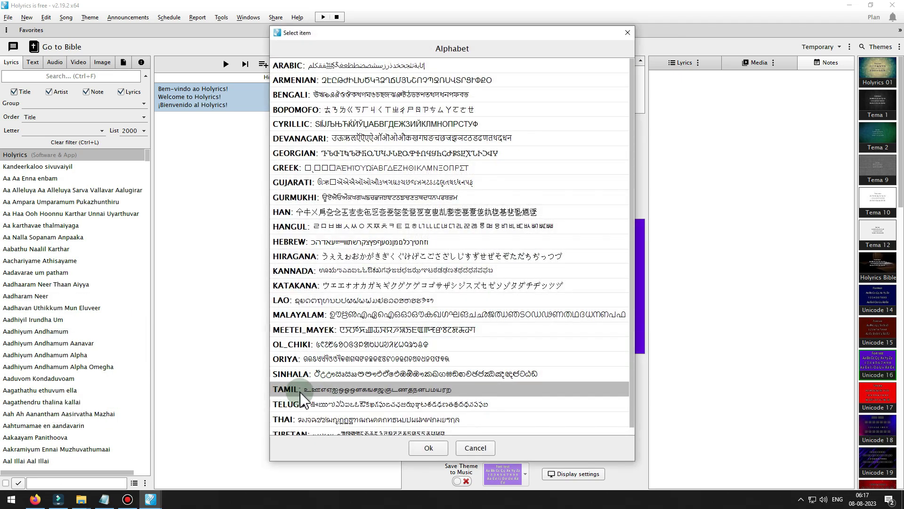
pyautogui.click(427, 448)
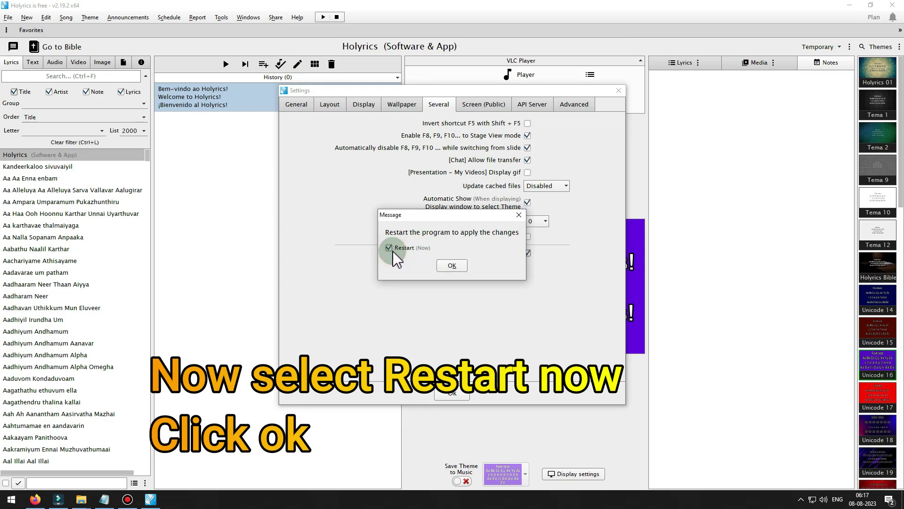
pyautogui.click(450, 267)
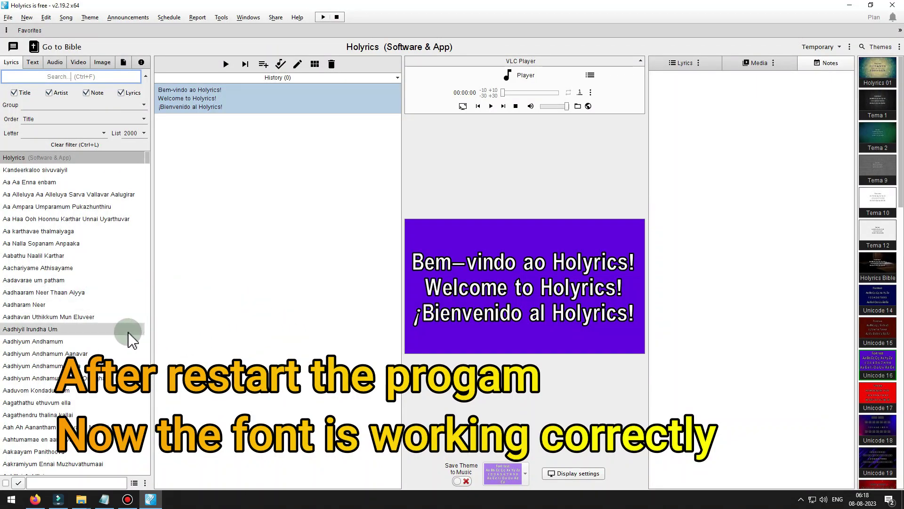
# Load Aadhiyil Irundha Um and project slide 06 and later slides live
pyautogui.doubleClick(65, 330)
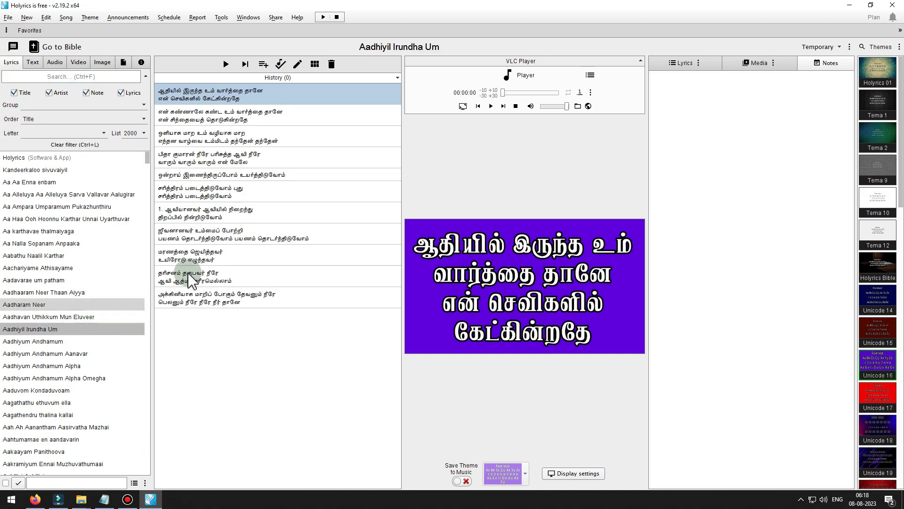
pyautogui.click(213, 194)
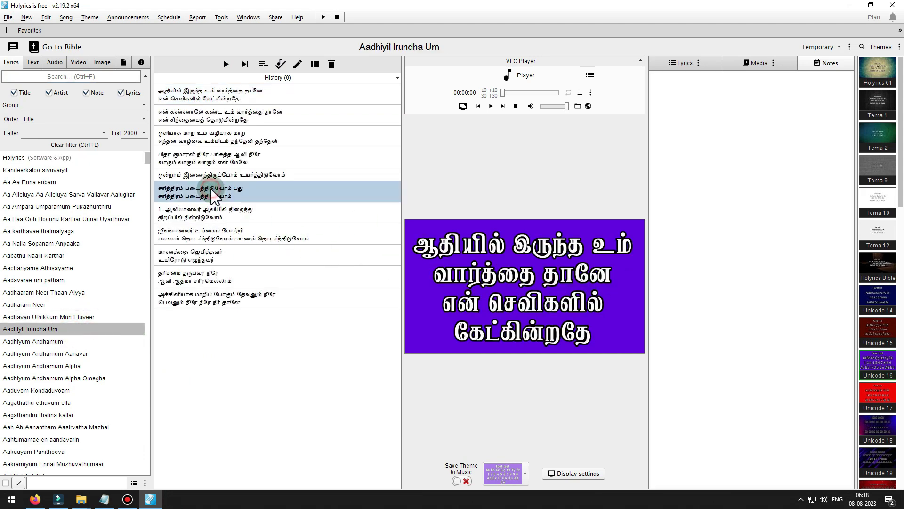
pyautogui.click(212, 193)
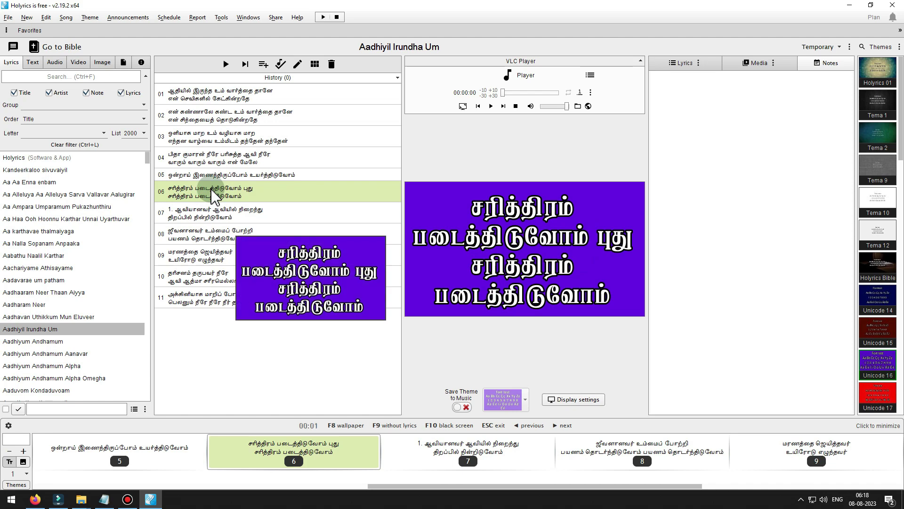
pyautogui.click(208, 241)
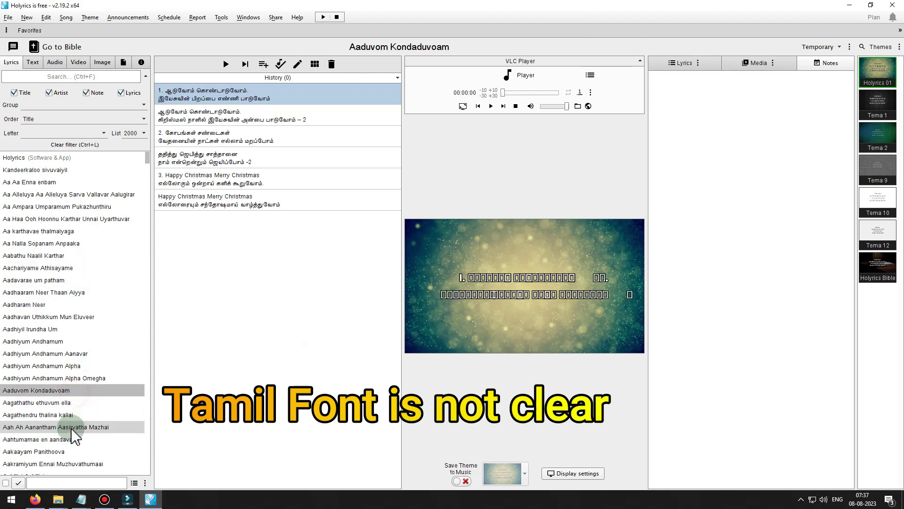
# Load Aah Ah Aanantham Aasirvatha Mazhai and open Theme > Batch import
pyautogui.click(72, 428)
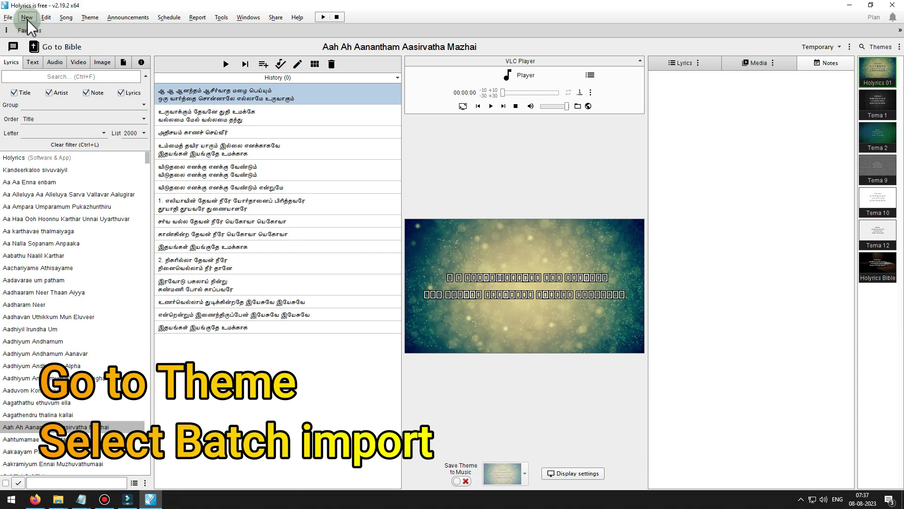
pyautogui.click(89, 19)
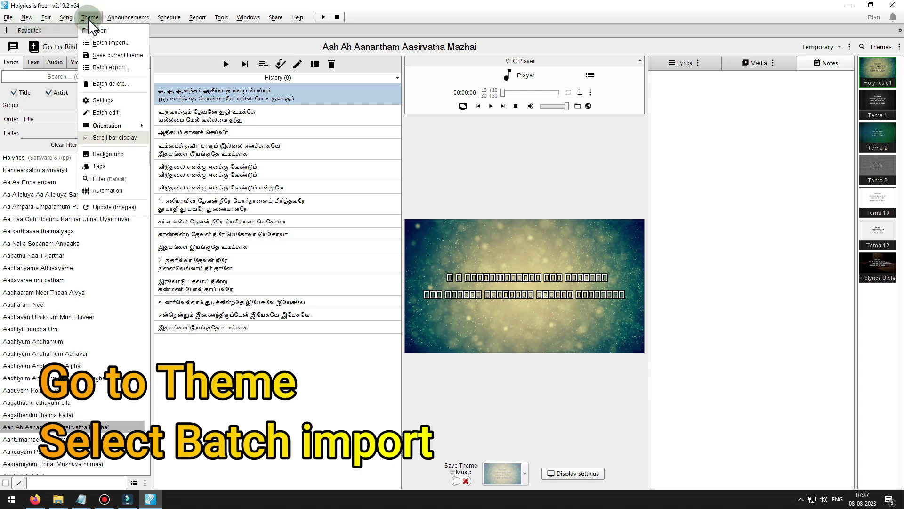
pyautogui.click(110, 43)
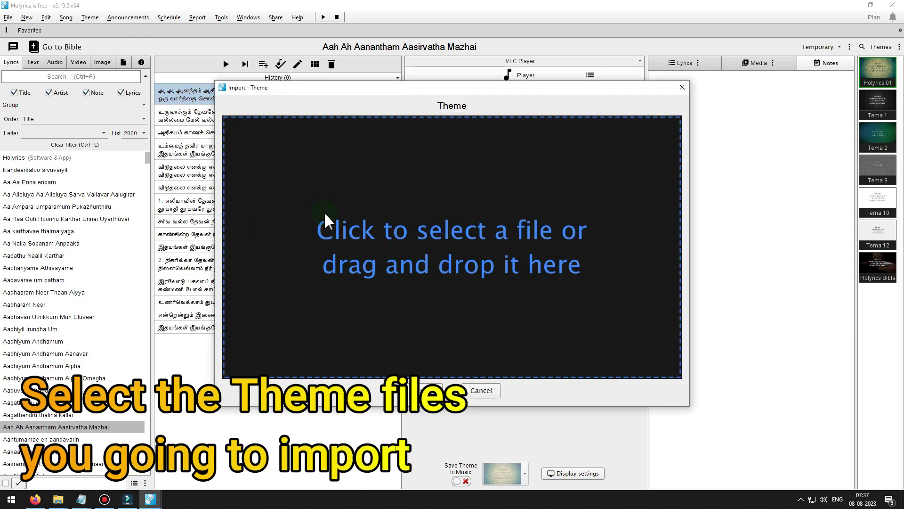
# Import all .thf theme files from Desktop\Pack 1\30 Themes
pyautogui.click(467, 257)
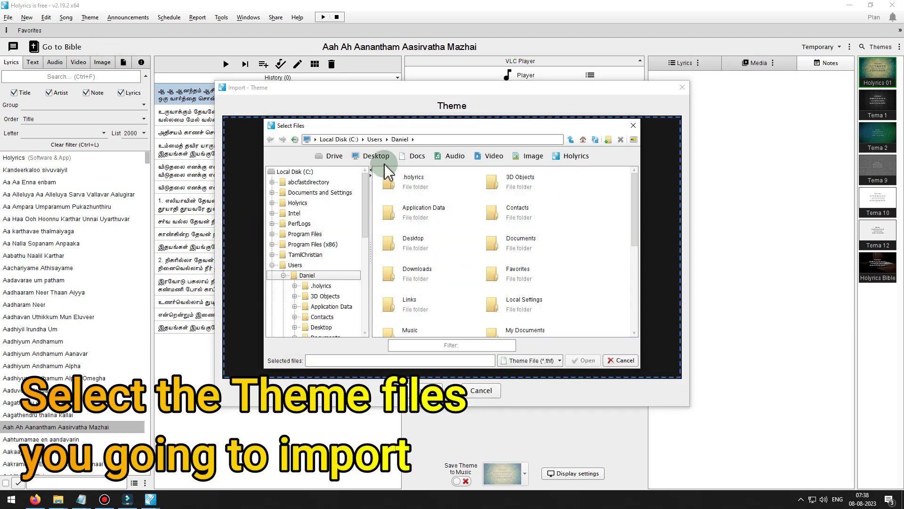
pyautogui.click(381, 161)
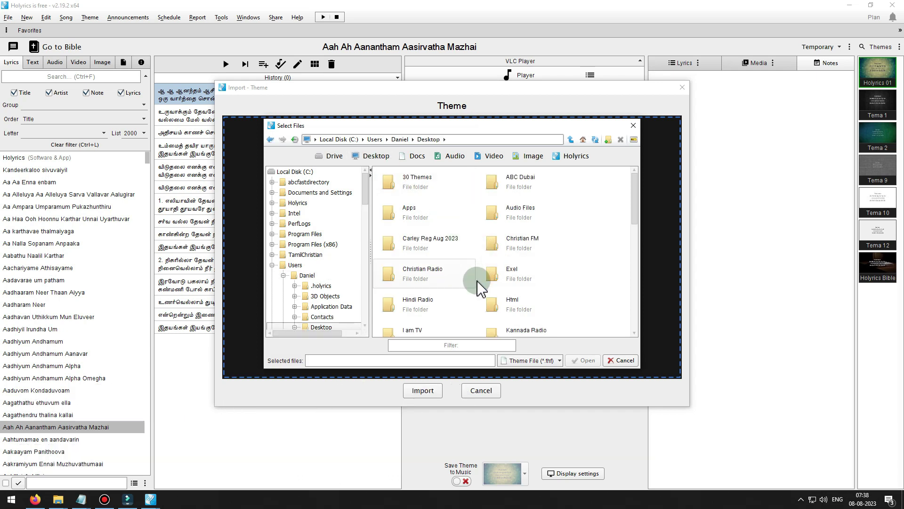
pyautogui.moveTo(636, 226); pyautogui.dragTo(631, 290)
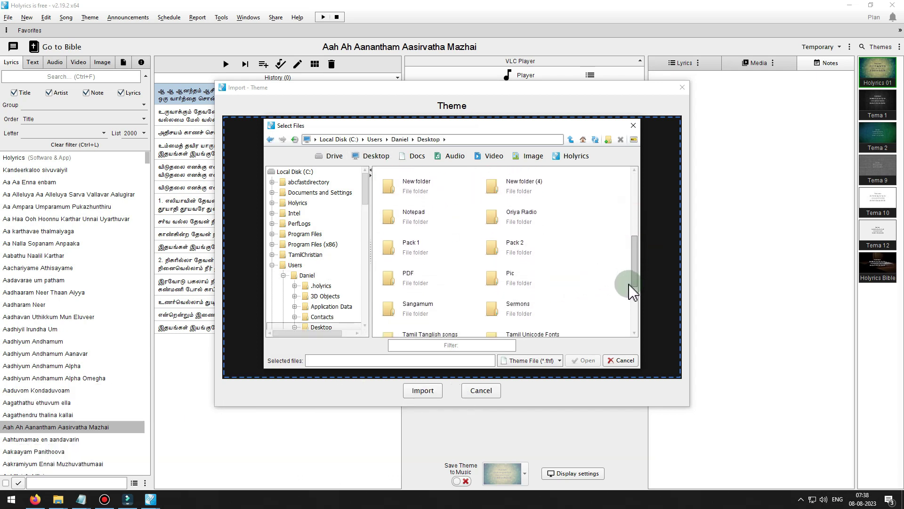
pyautogui.click(408, 241)
pyautogui.doubleClick(409, 241)
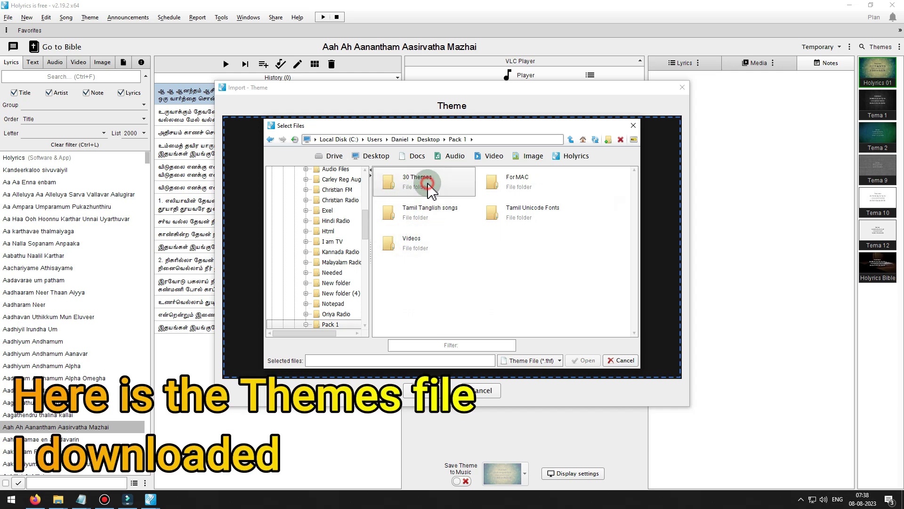
pyautogui.doubleClick(409, 189)
pyautogui.click(430, 188)
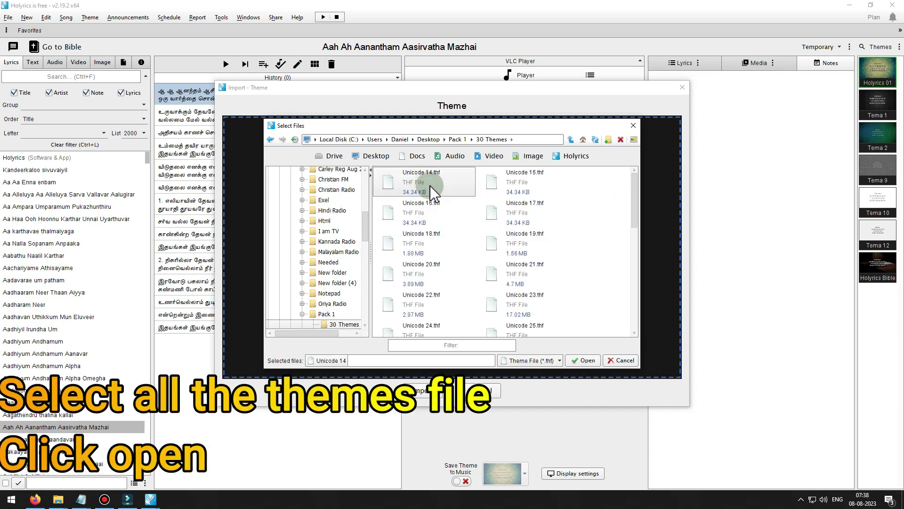
pyautogui.hotkey('ctrl', 'a')
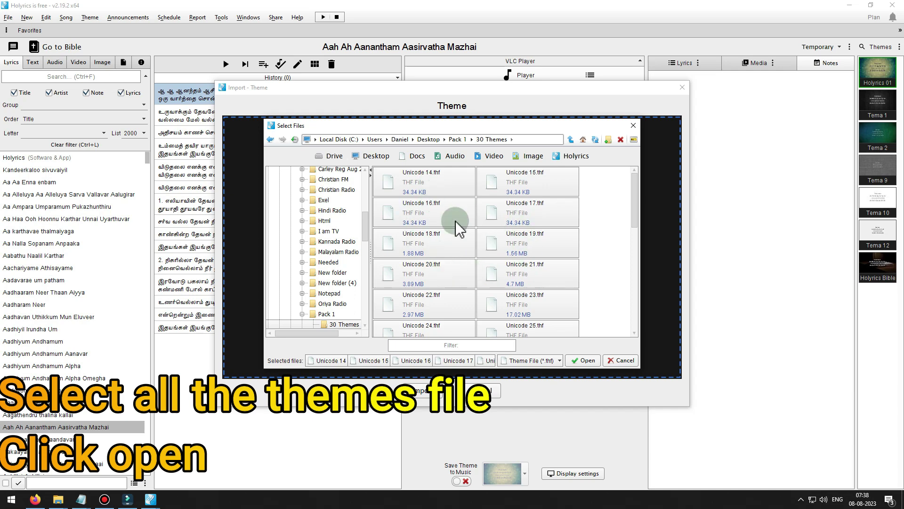
pyautogui.click(580, 361)
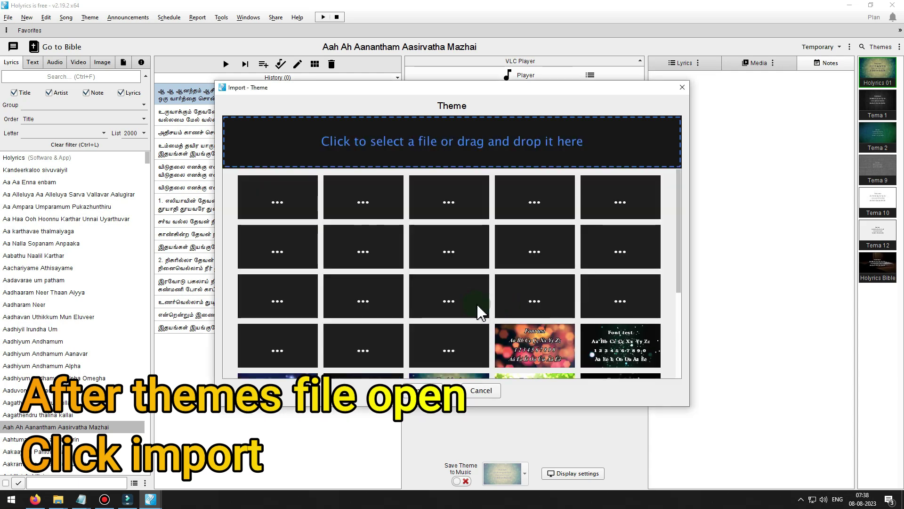
# Import all the loaded Unicode font themes into the Holyrics themes list
pyautogui.click(425, 392)
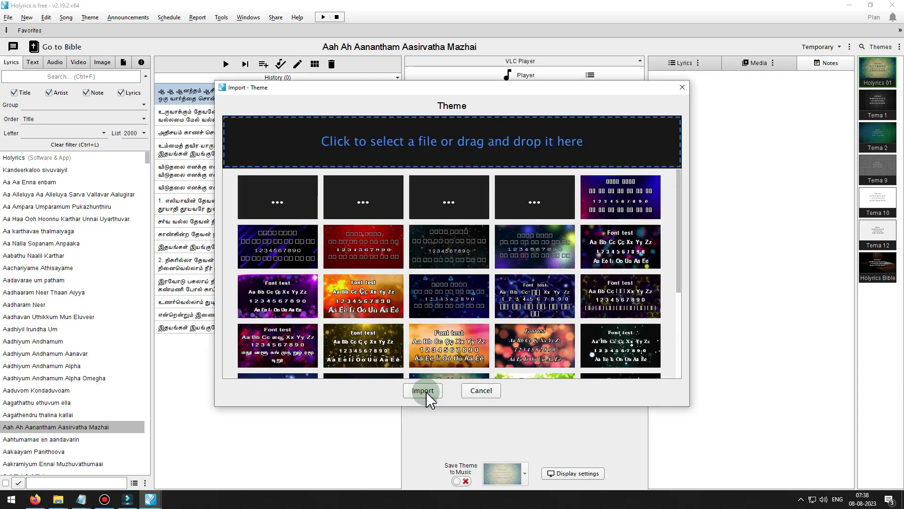